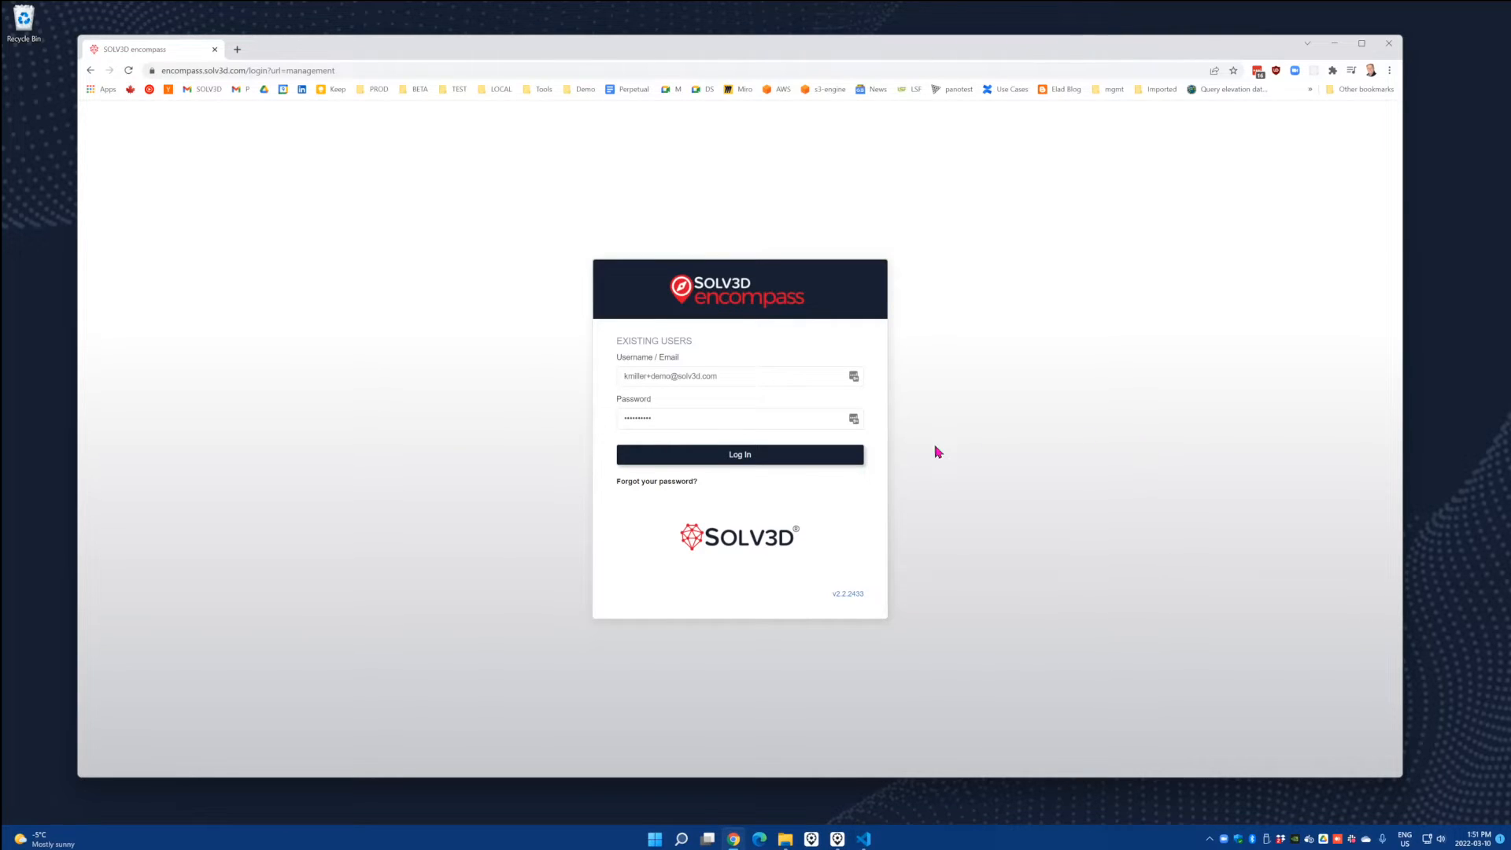
Log in with the prefilled credentials, view the project map on the main site, and return to the management pages.
click(769, 463)
click(725, 464)
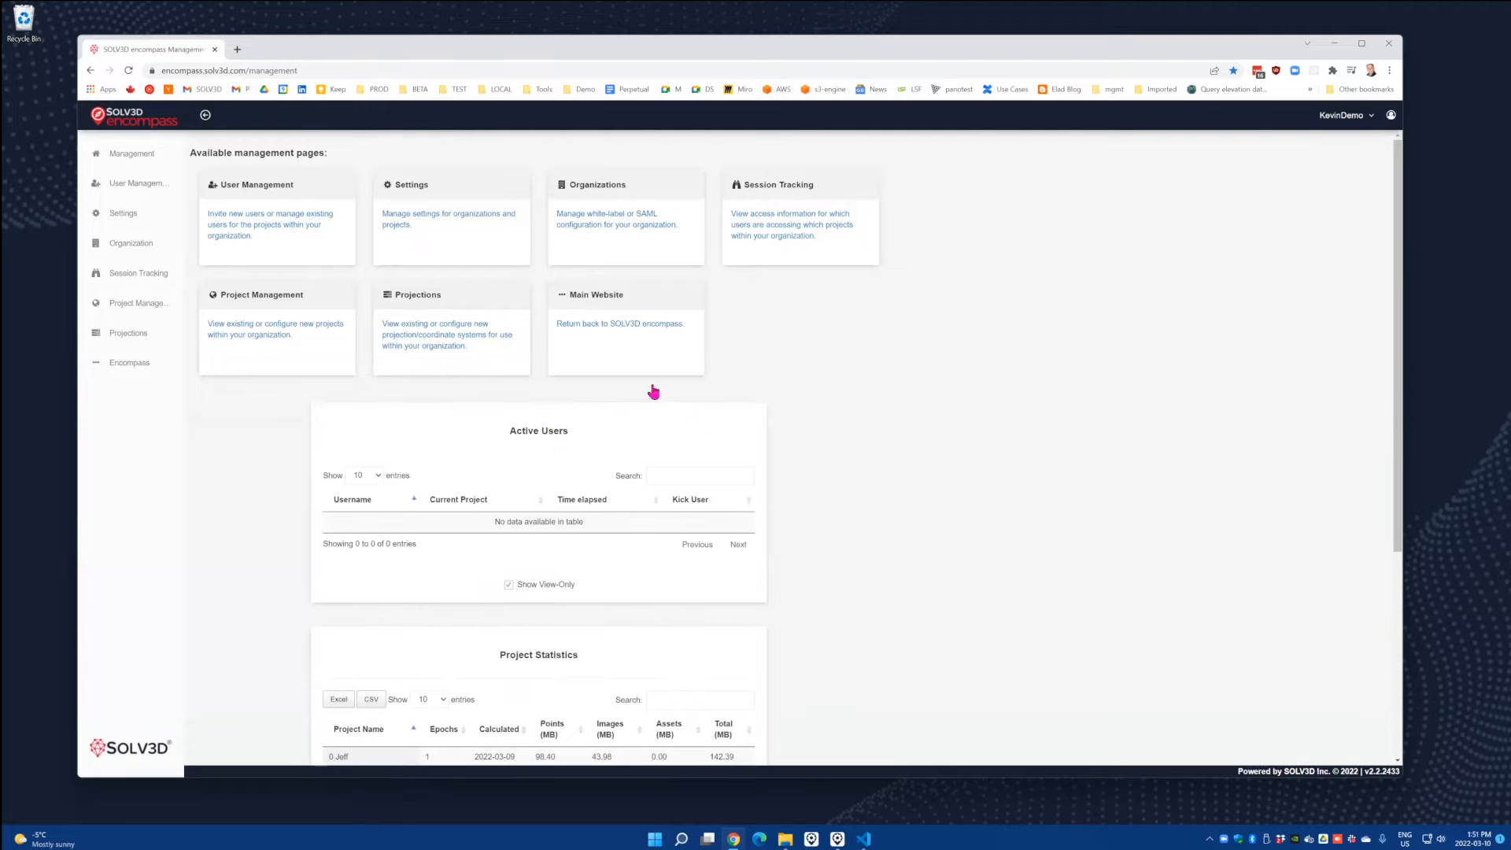
click(135, 119)
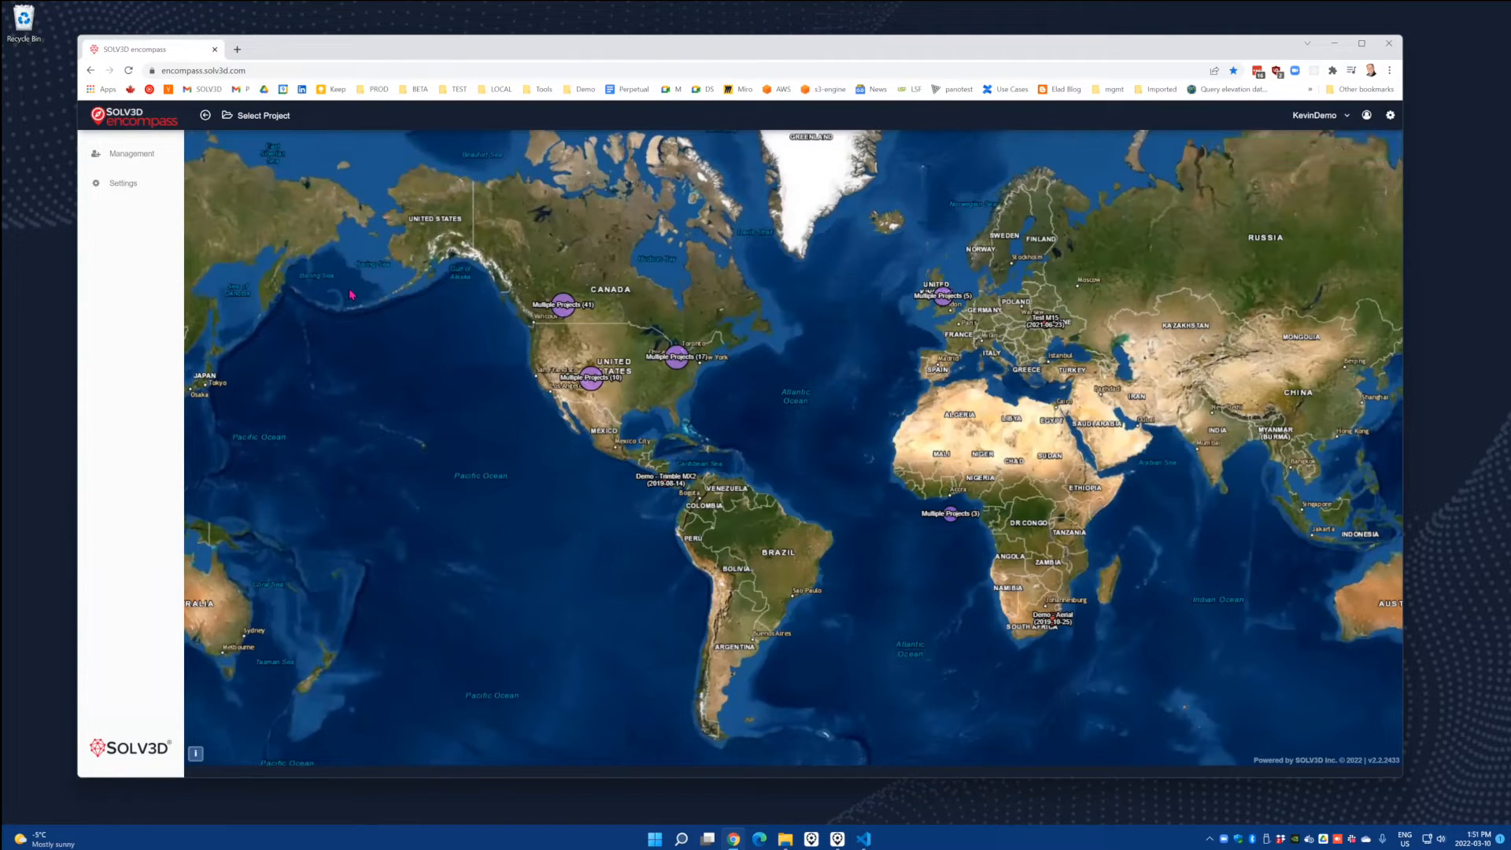
click(140, 156)
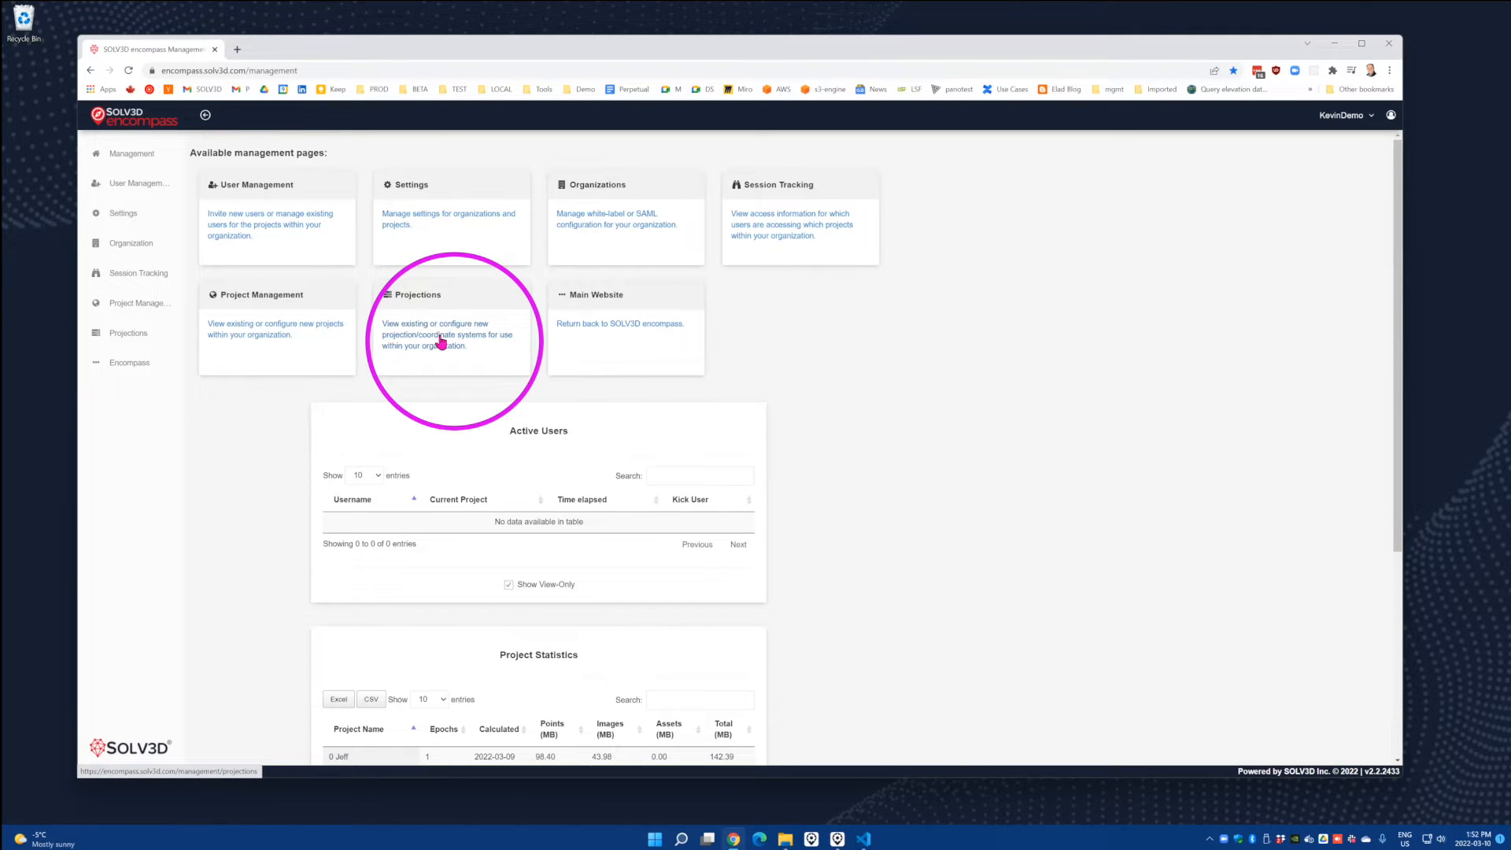
Open the blank form for a new user projection in the projections management.
click(132, 335)
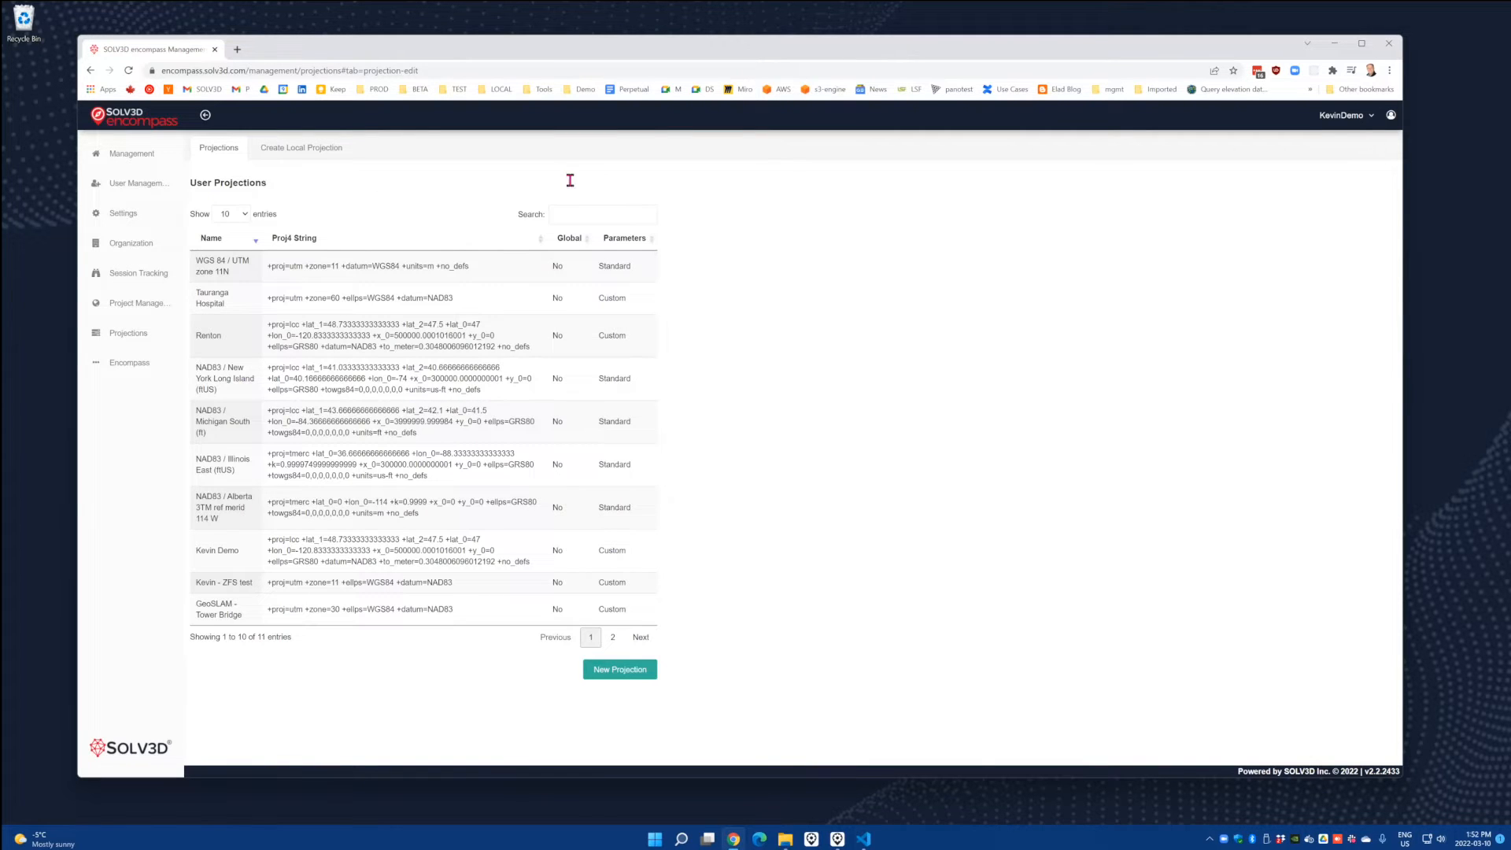
click(630, 675)
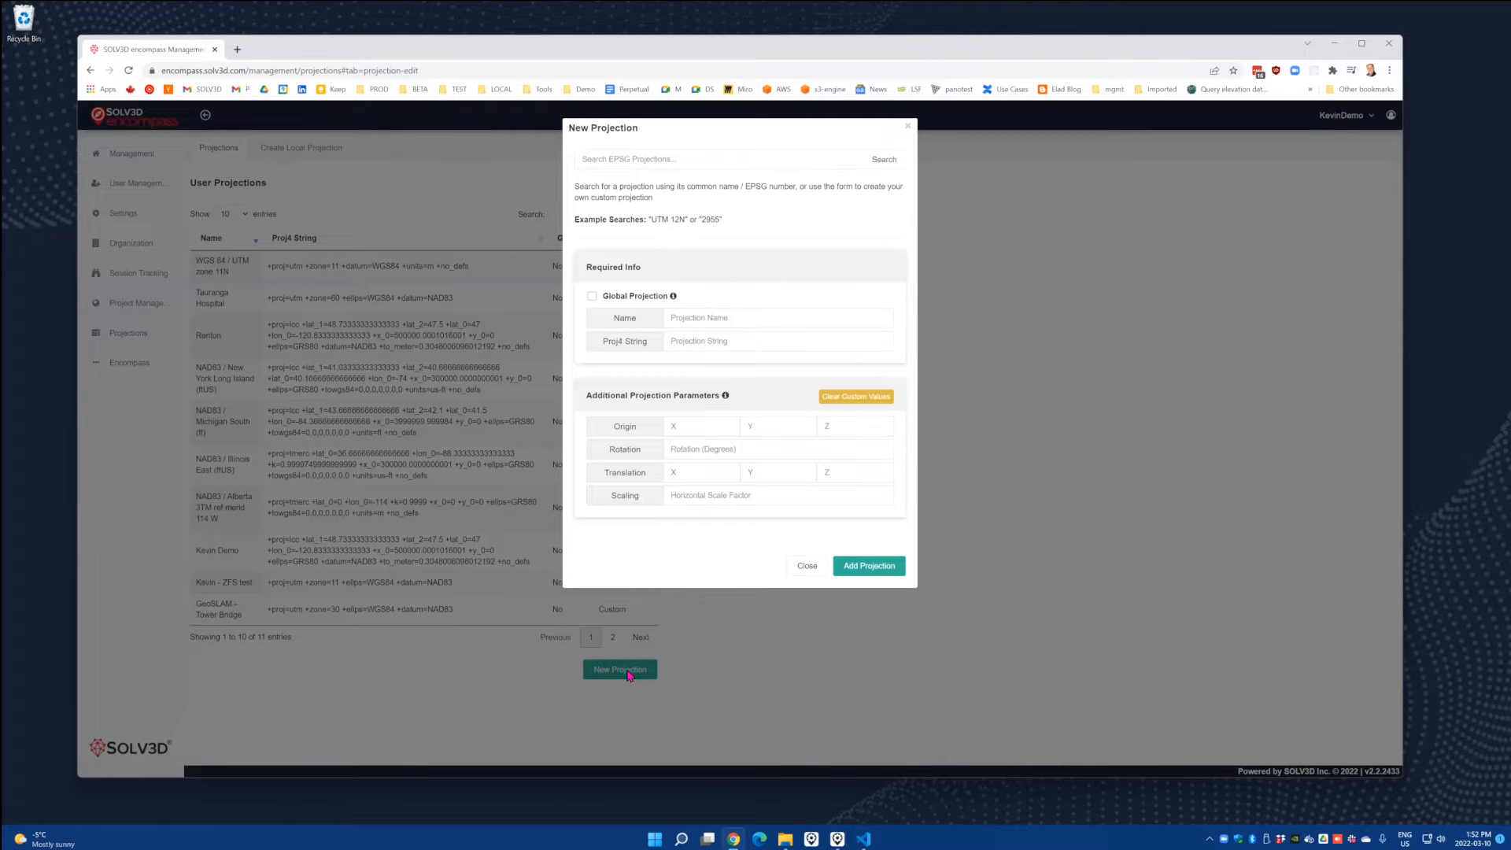
click(678, 161)
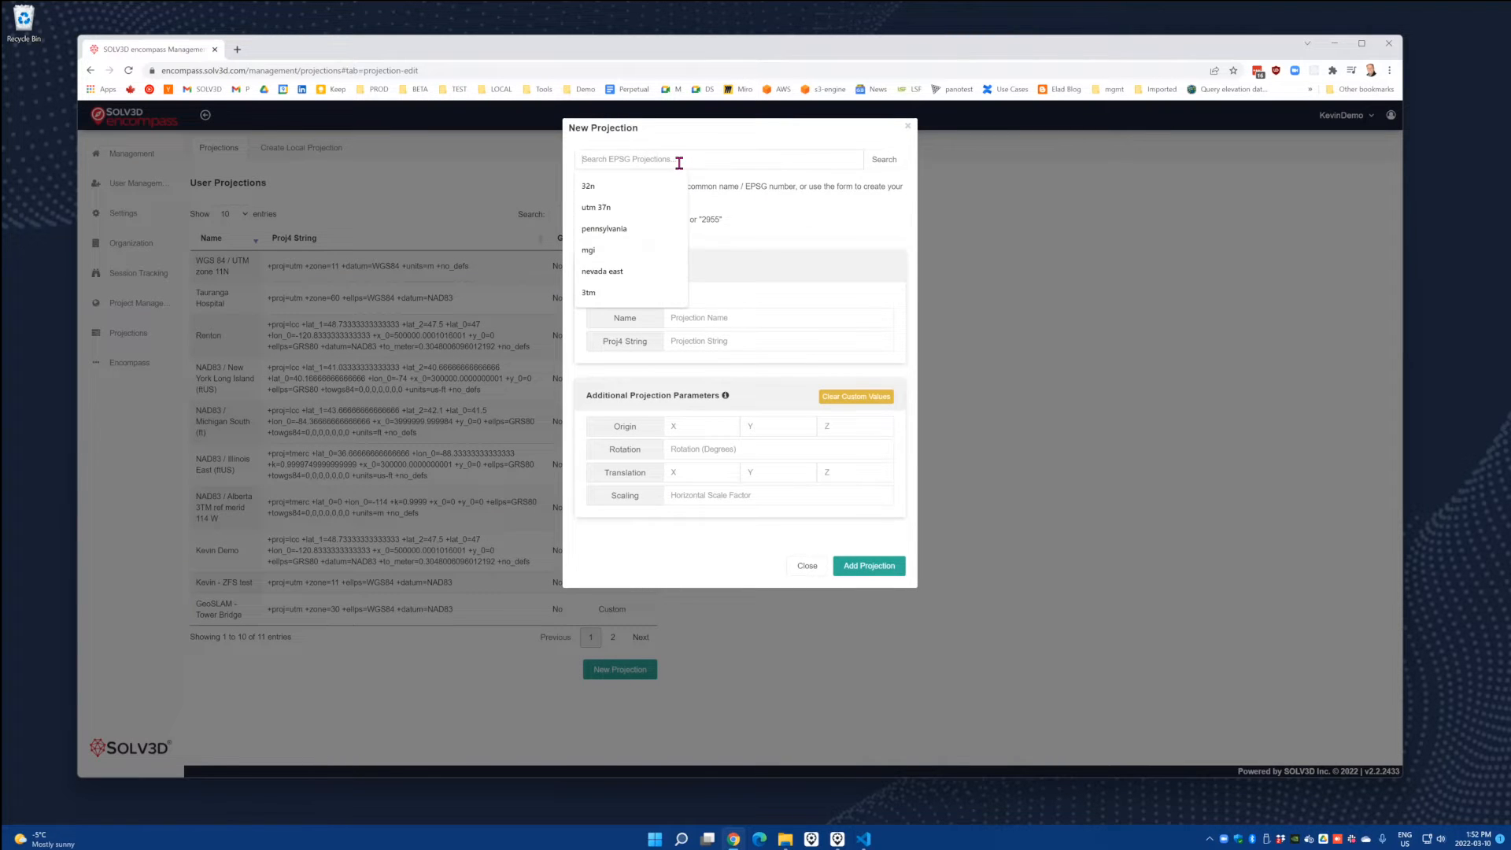
click(696, 135)
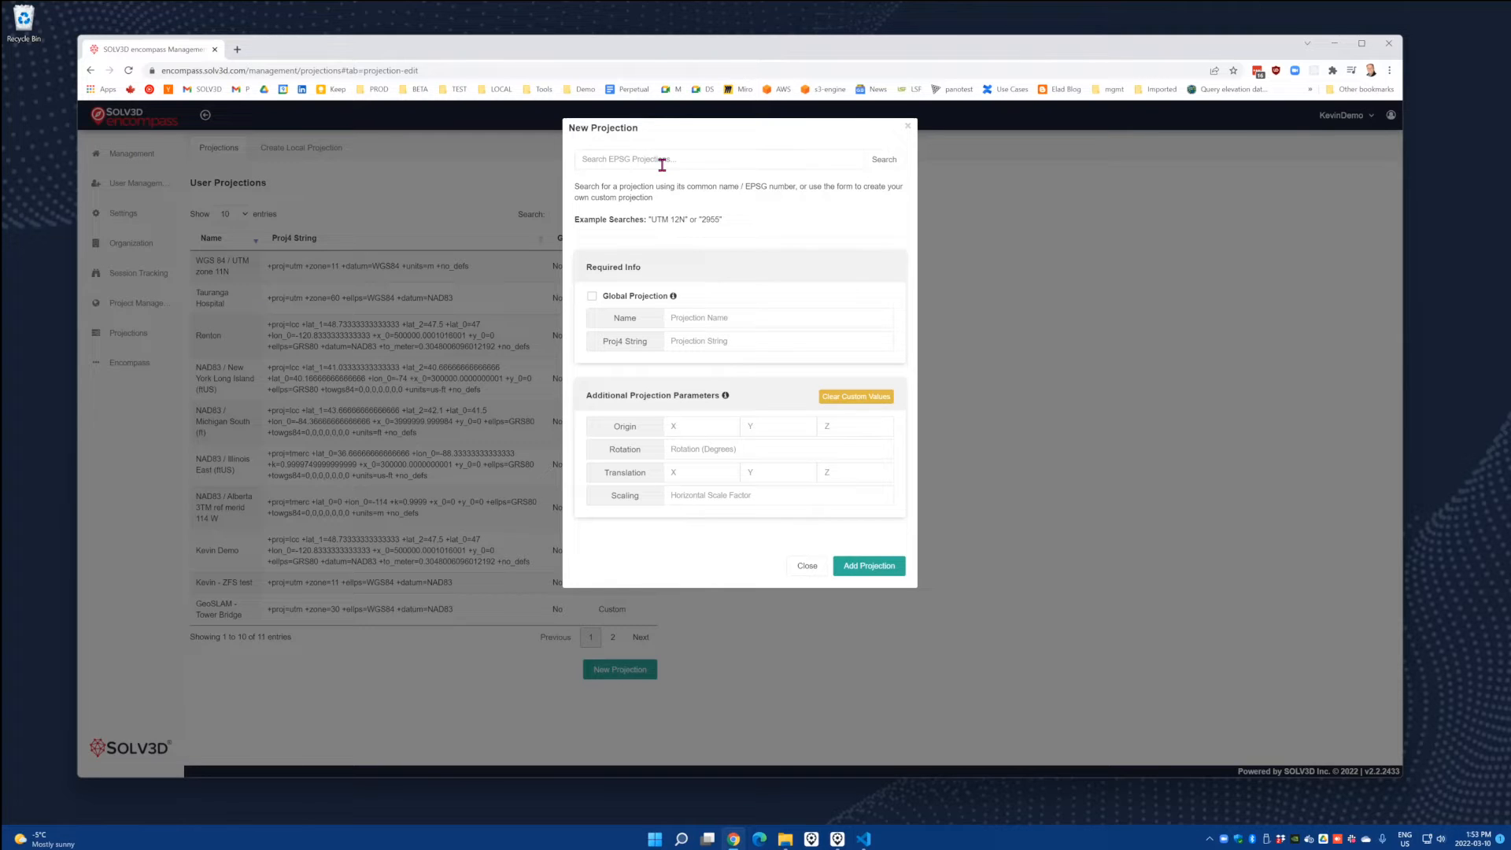
Search the EPSG projections for 32n and add the ETRS89 / UTM zone 32N result under the name "ETRS89 / UTM zone 32N Solv3d".
click(662, 164)
text(32)
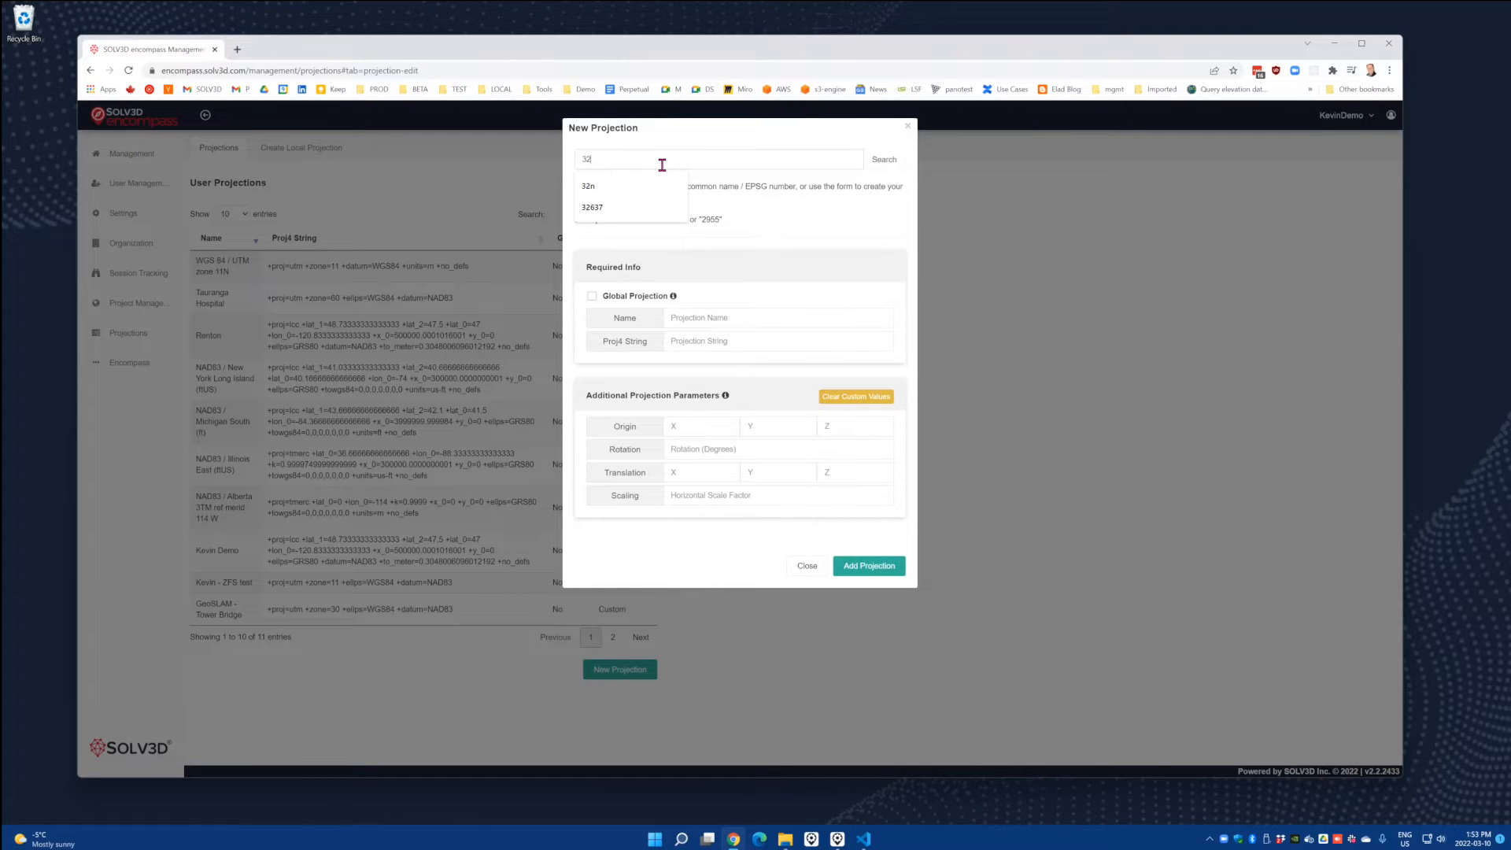
text(n)
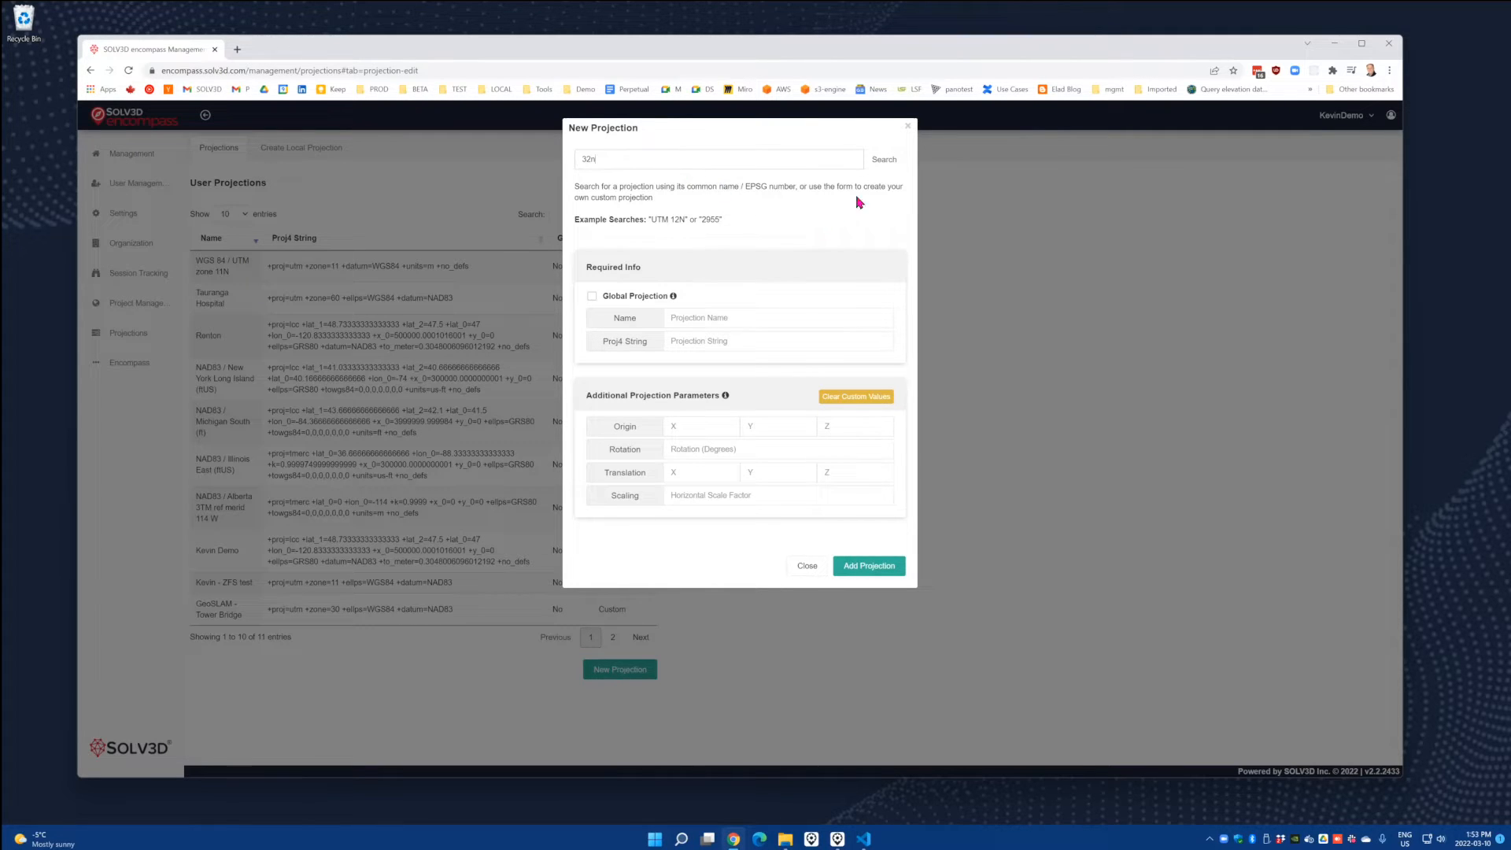
click(885, 159)
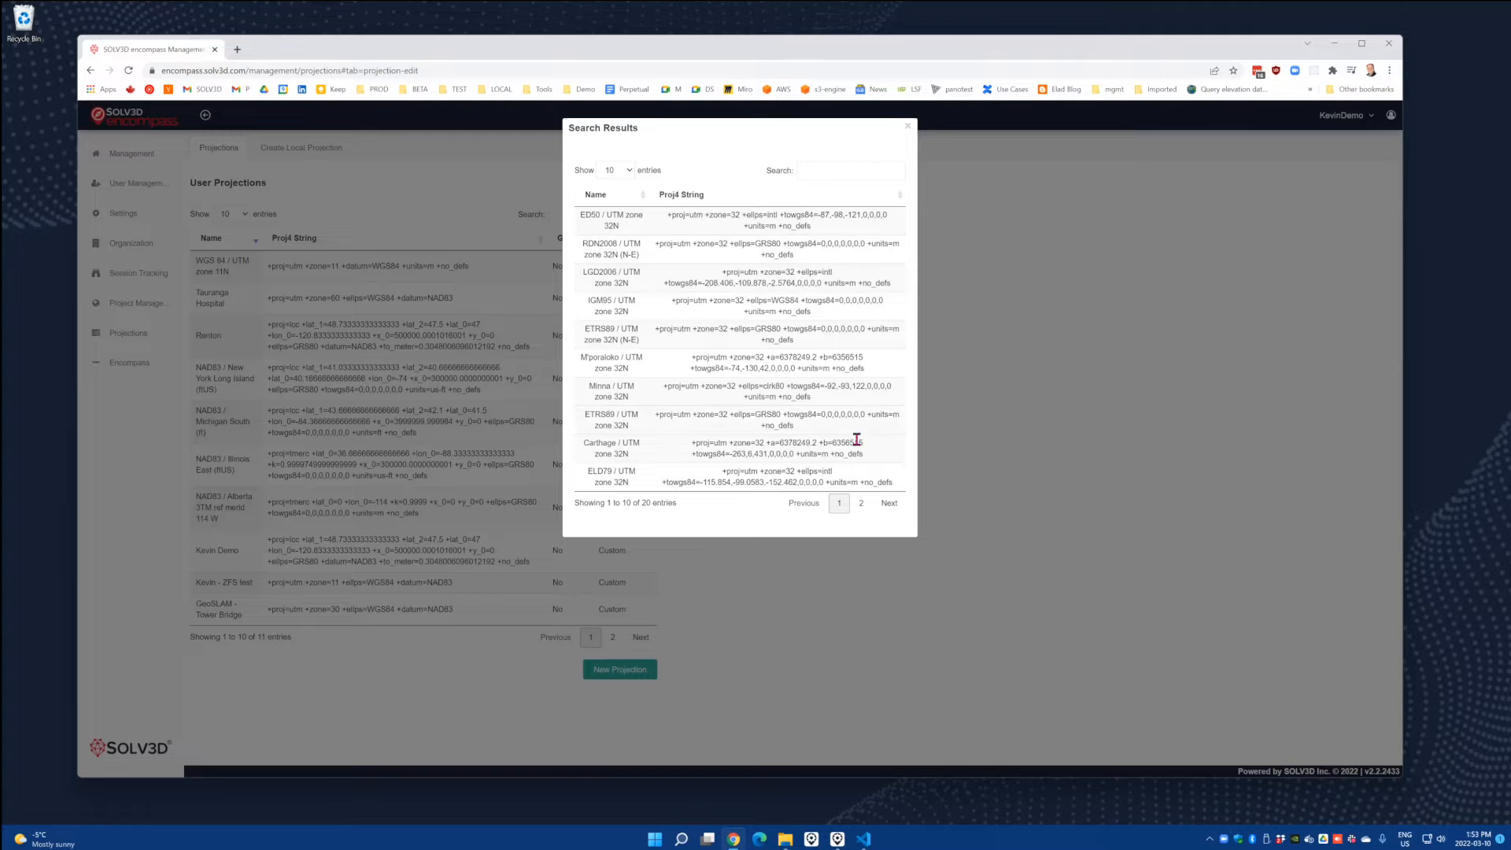
click(700, 417)
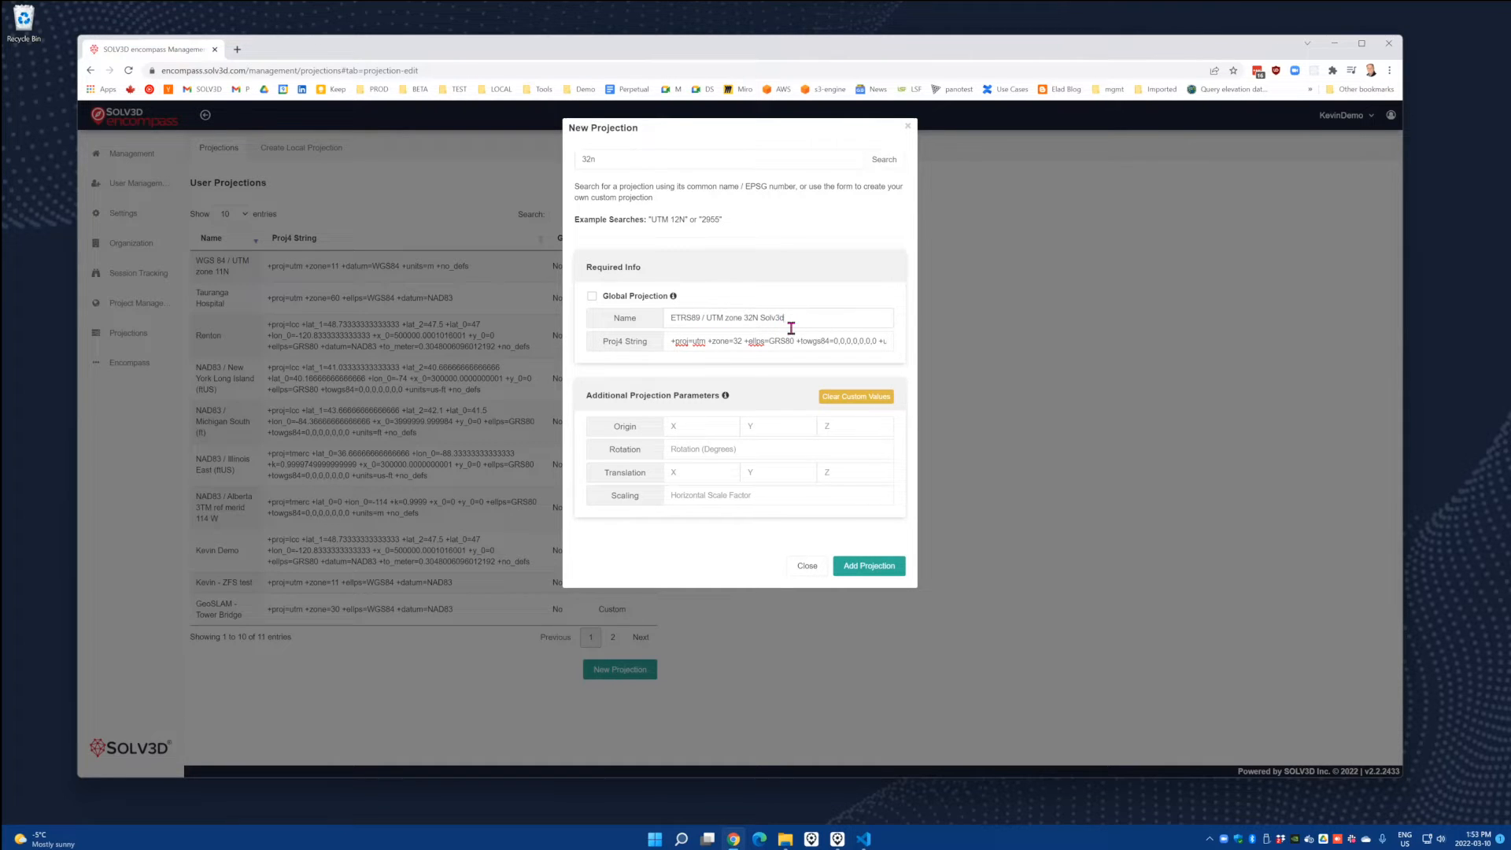
click(868, 571)
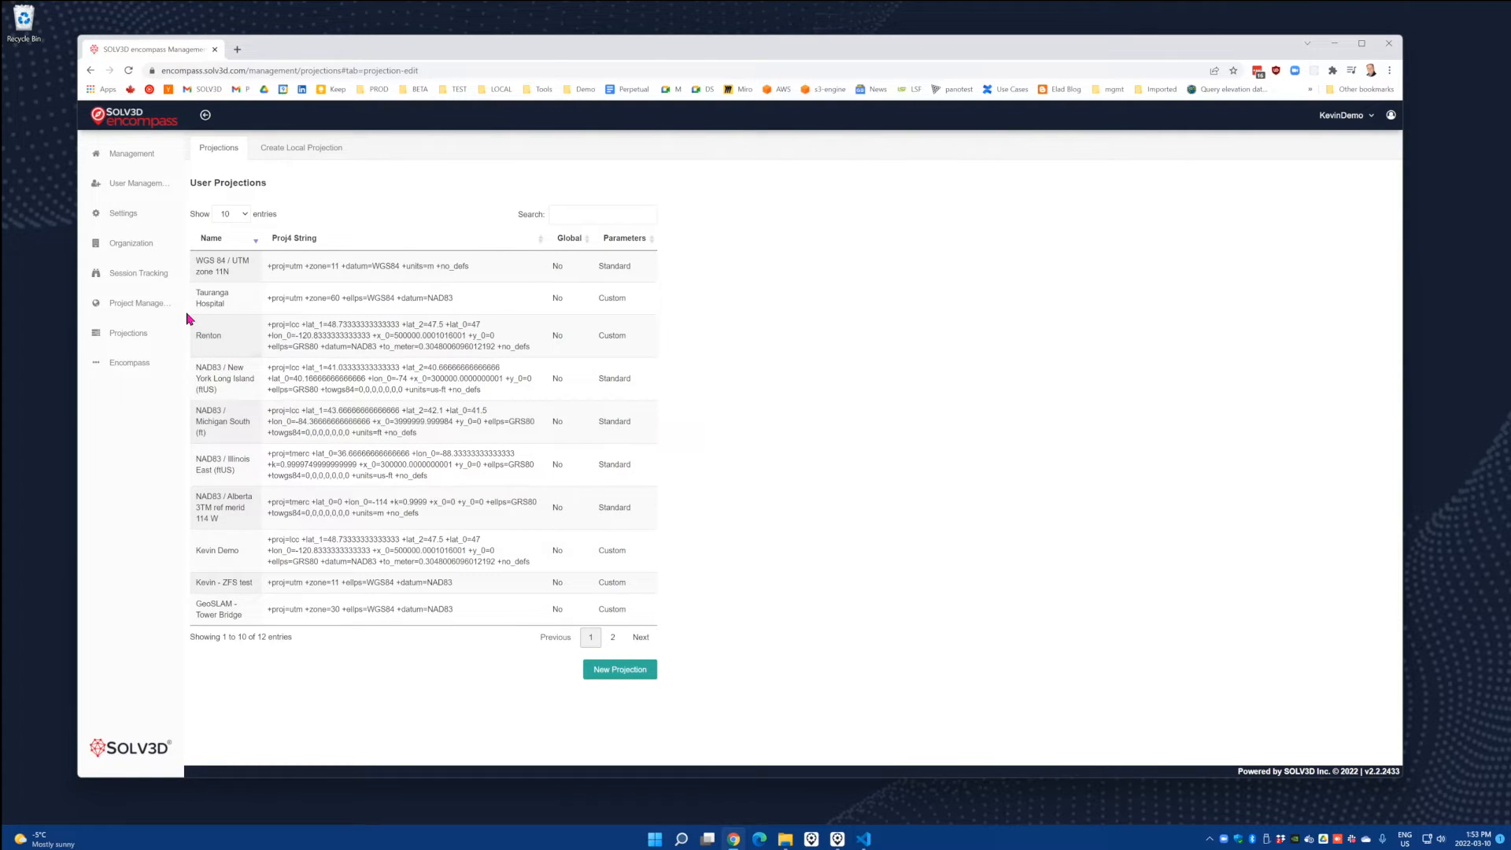
Start a new project in the project management and name it "Example Project - Solv3d".
click(137, 305)
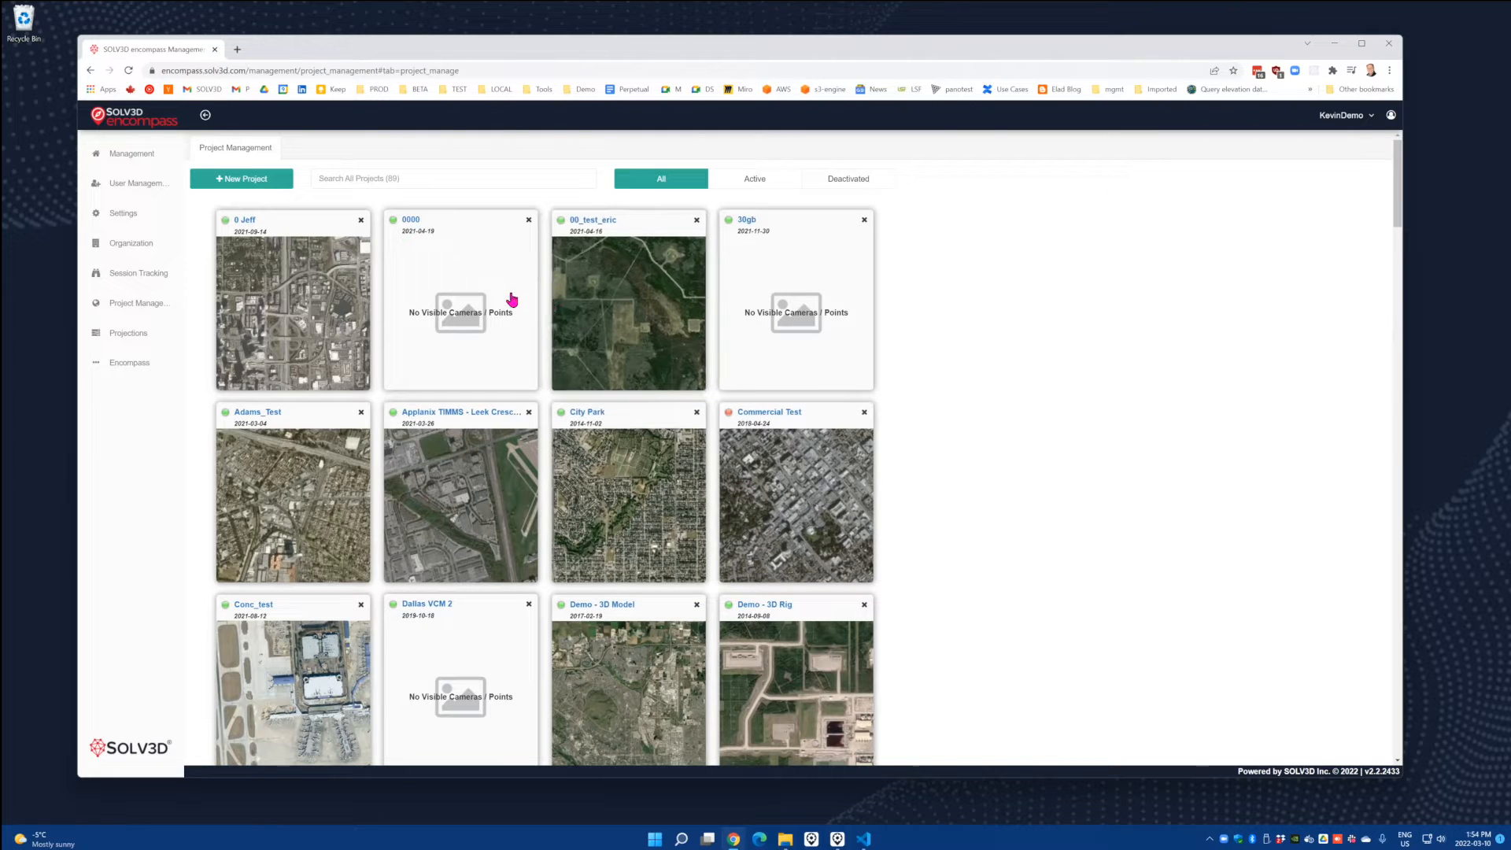
click(248, 179)
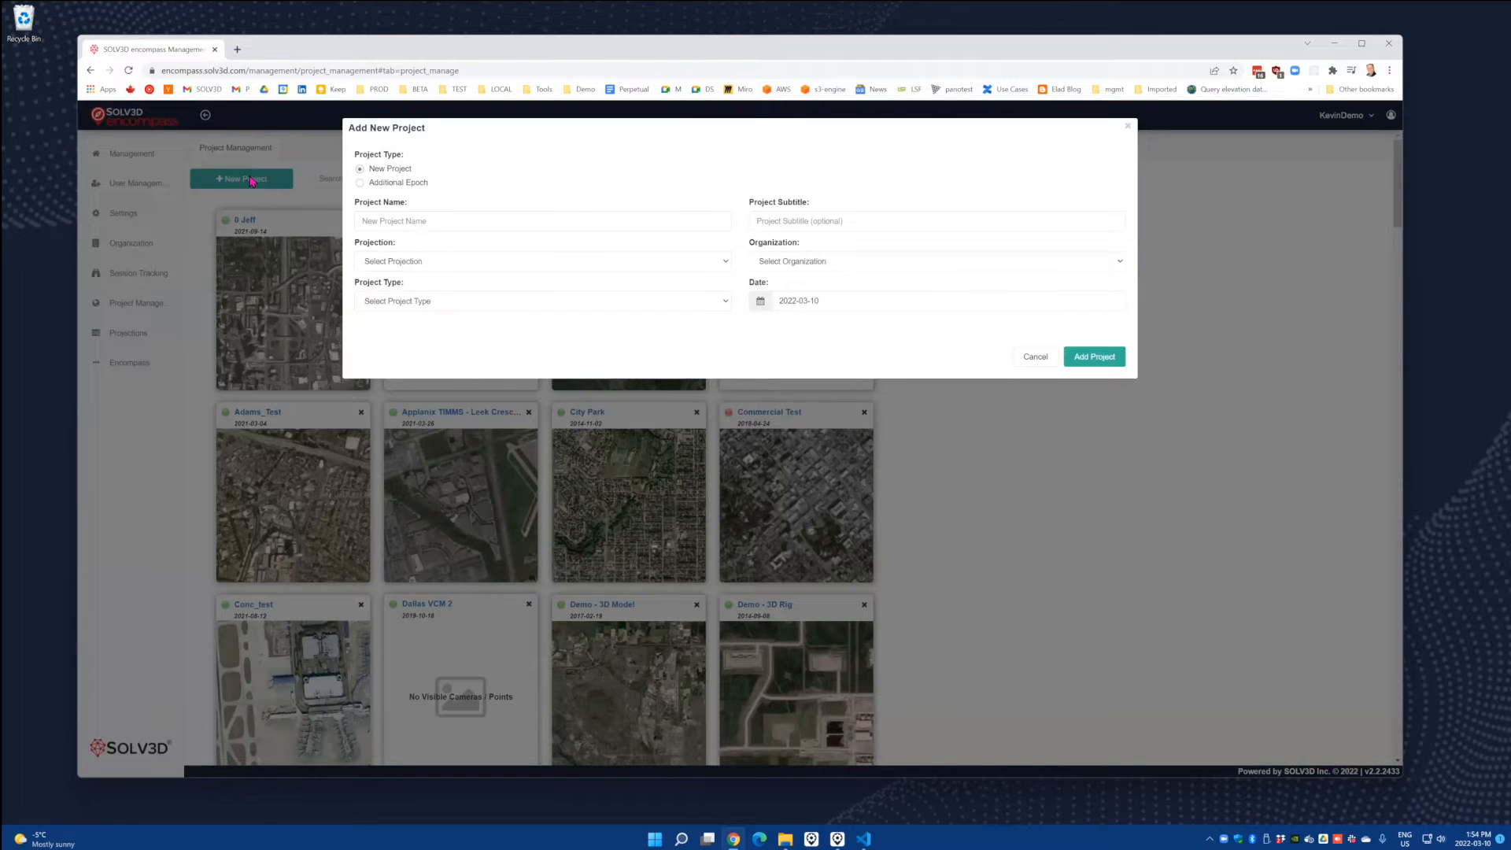
click(453, 223)
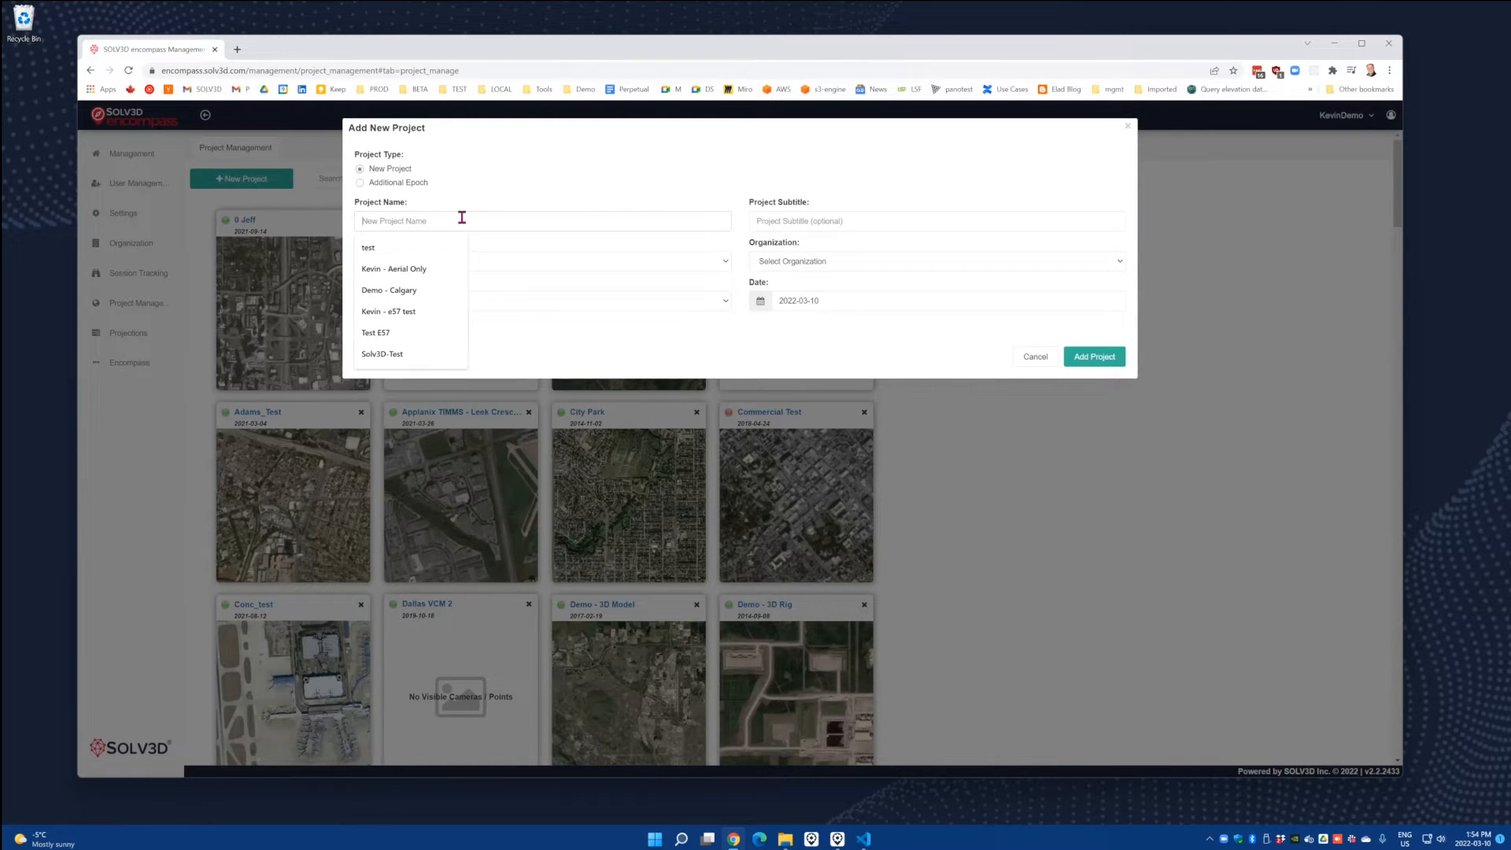
text(Example Project - Solv3d)
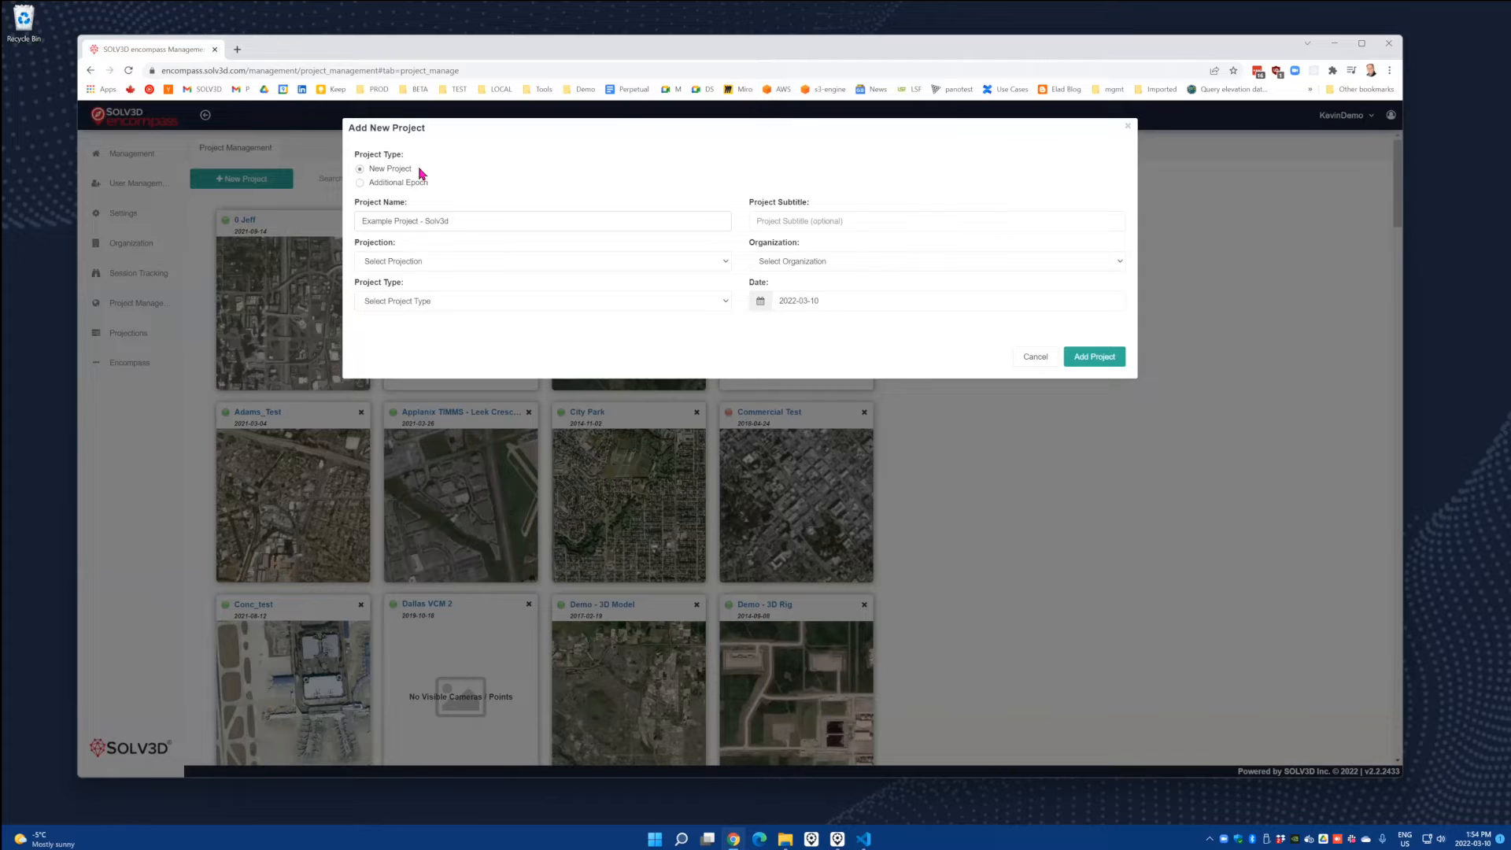
Set the new project's projection to ETRS89 / UTM zone 32N Solv3d and its project type to Cloud.
click(407, 264)
scroll(543, 339, down, 5)
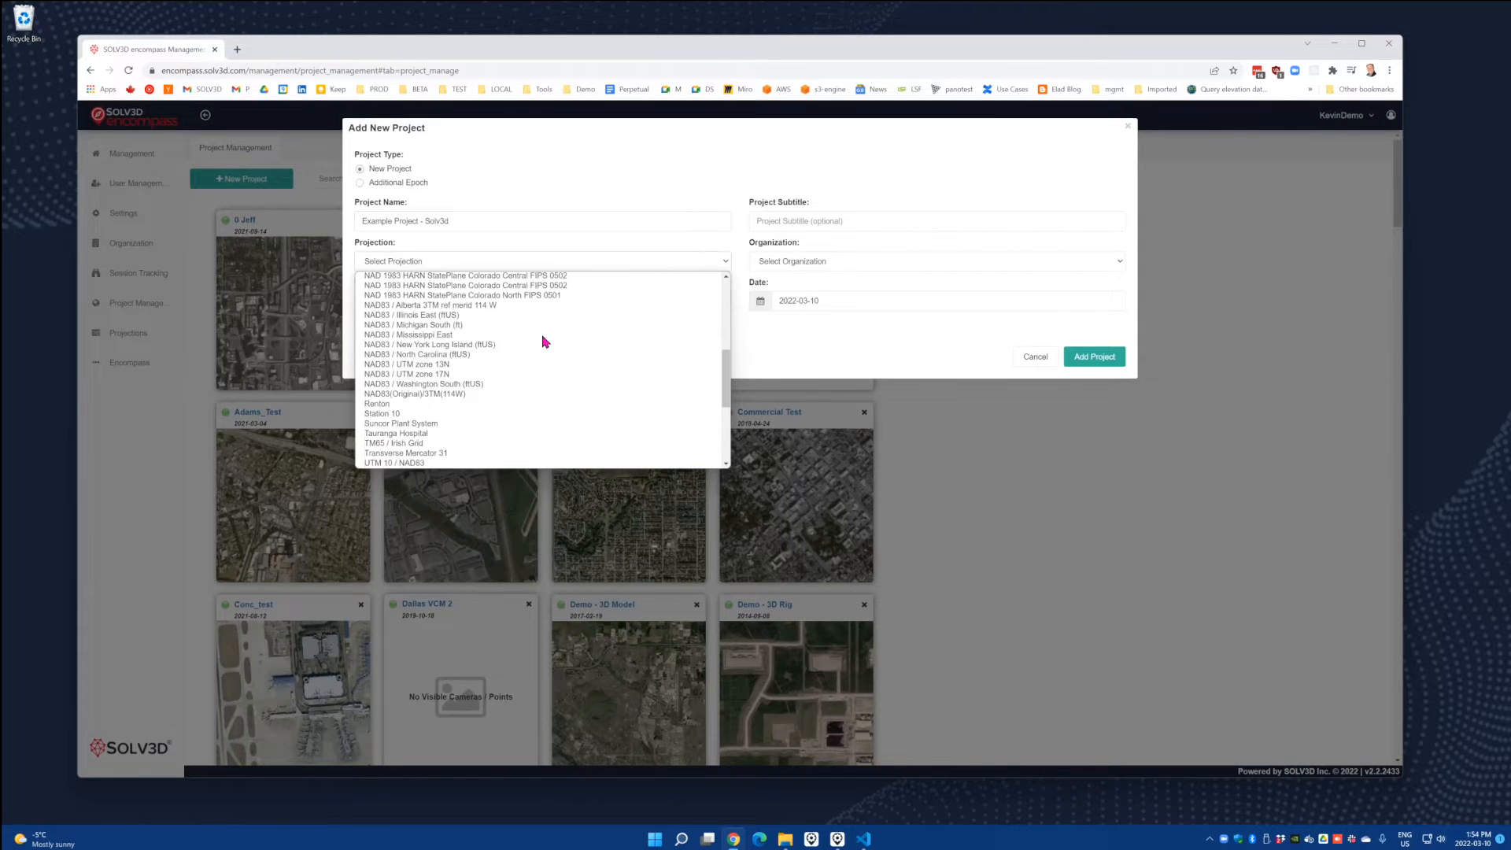
scroll(496, 409, up, 10)
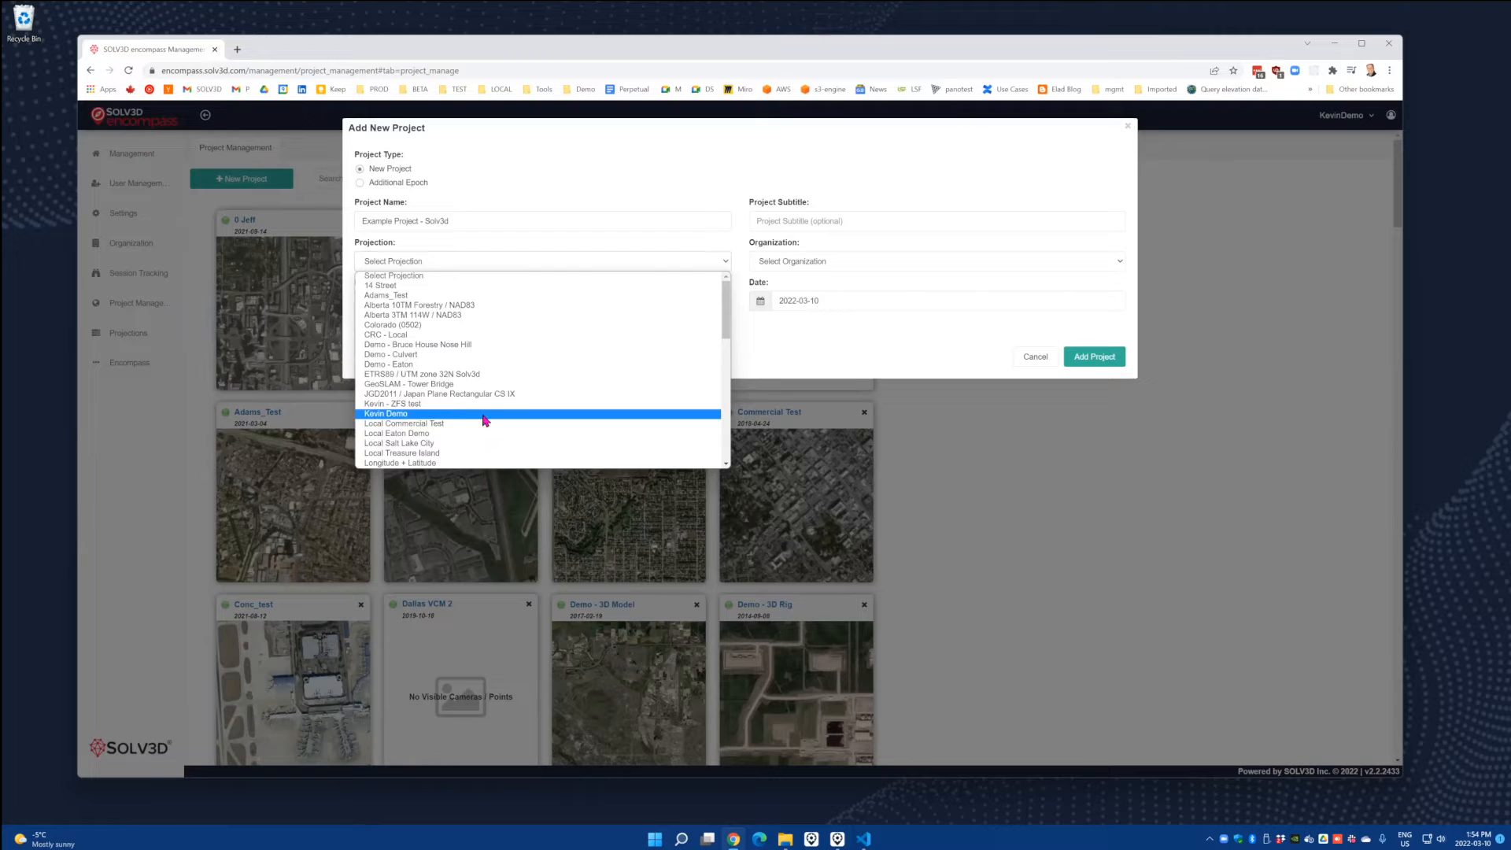
click(455, 375)
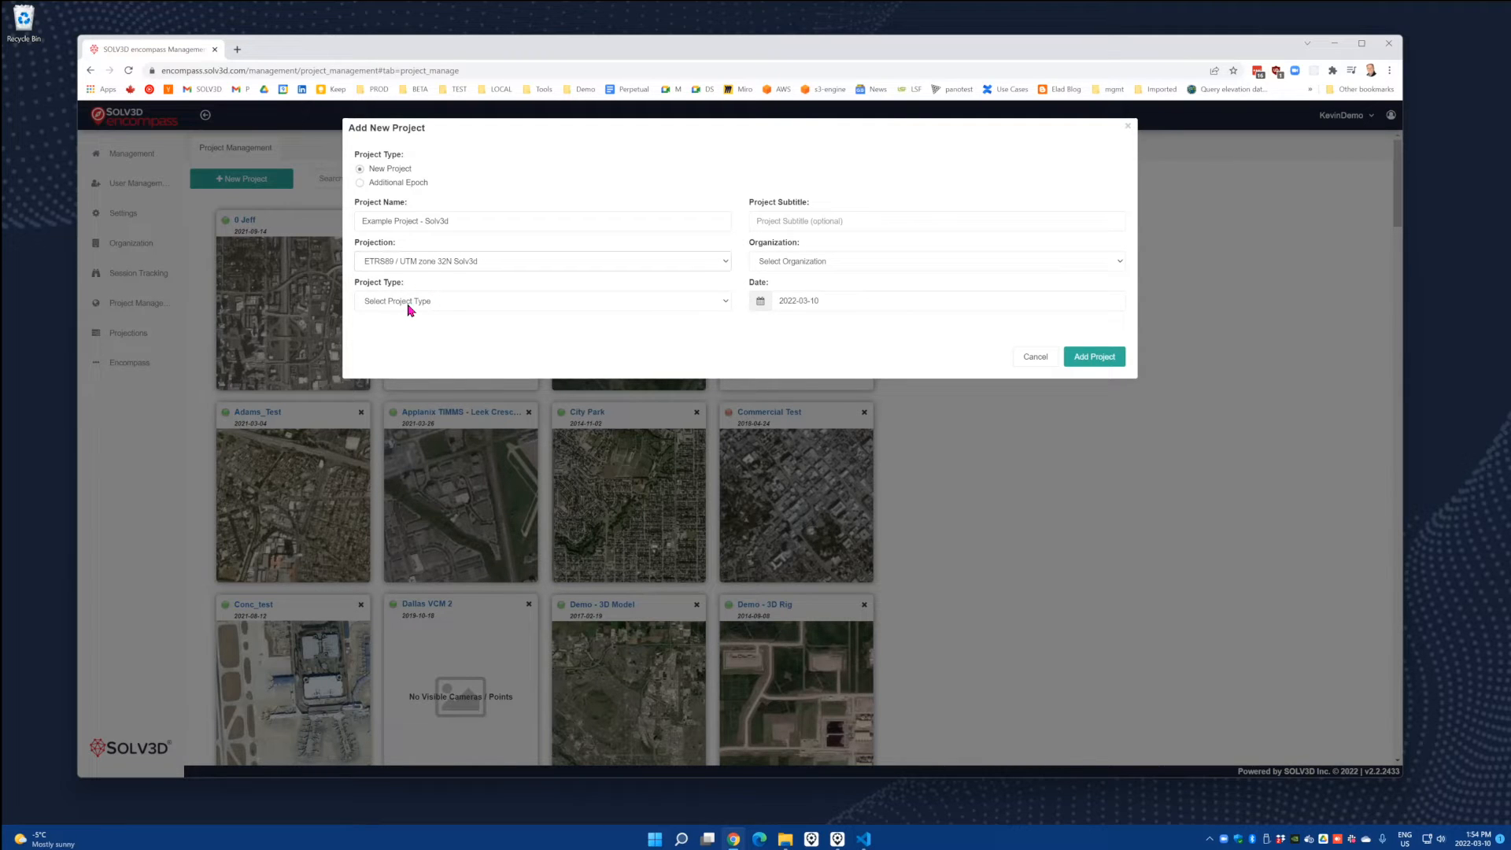
click(408, 306)
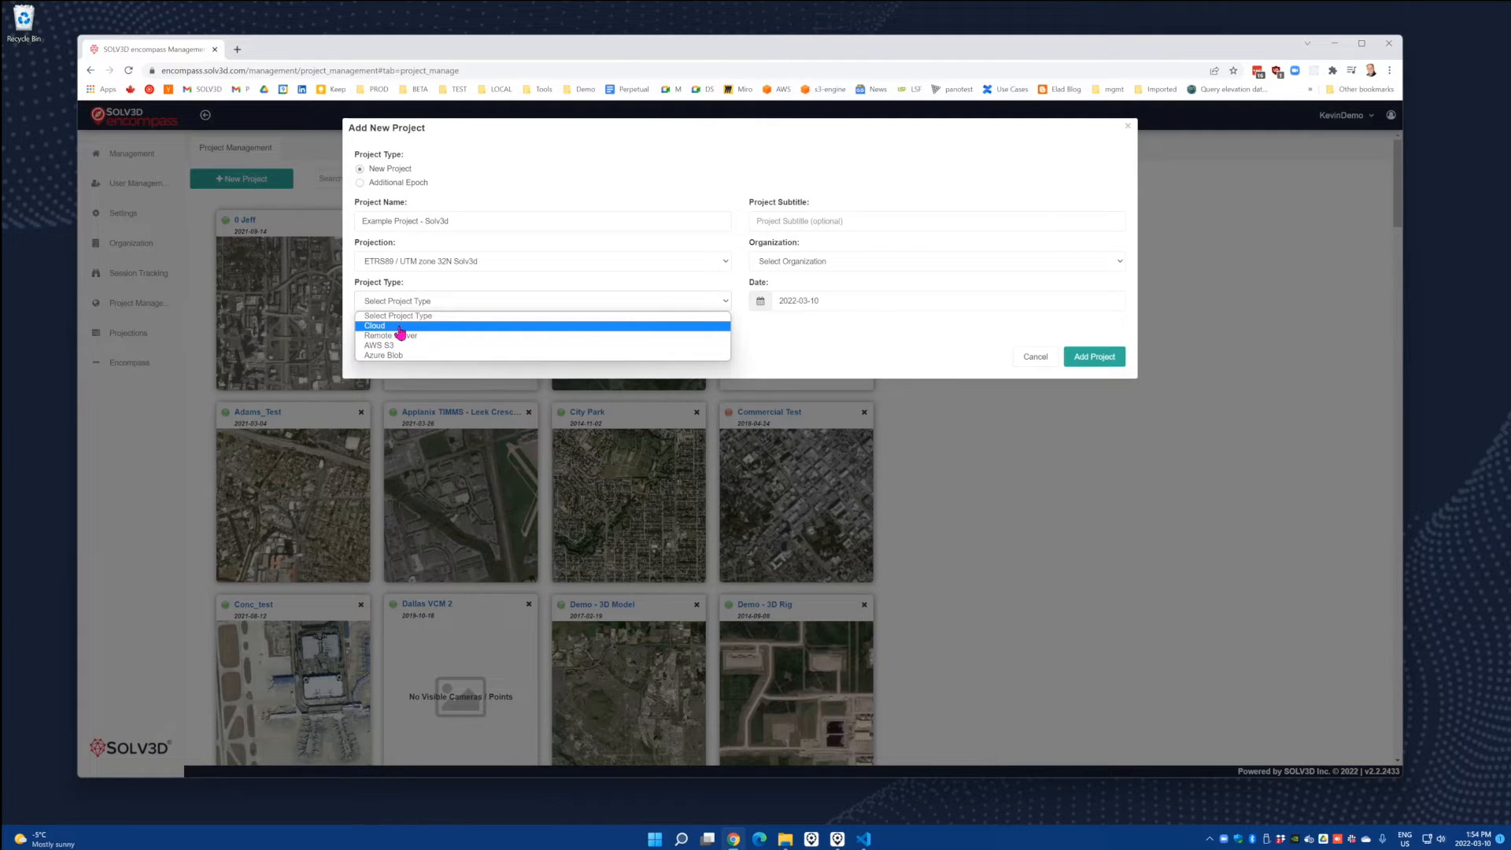
click(401, 327)
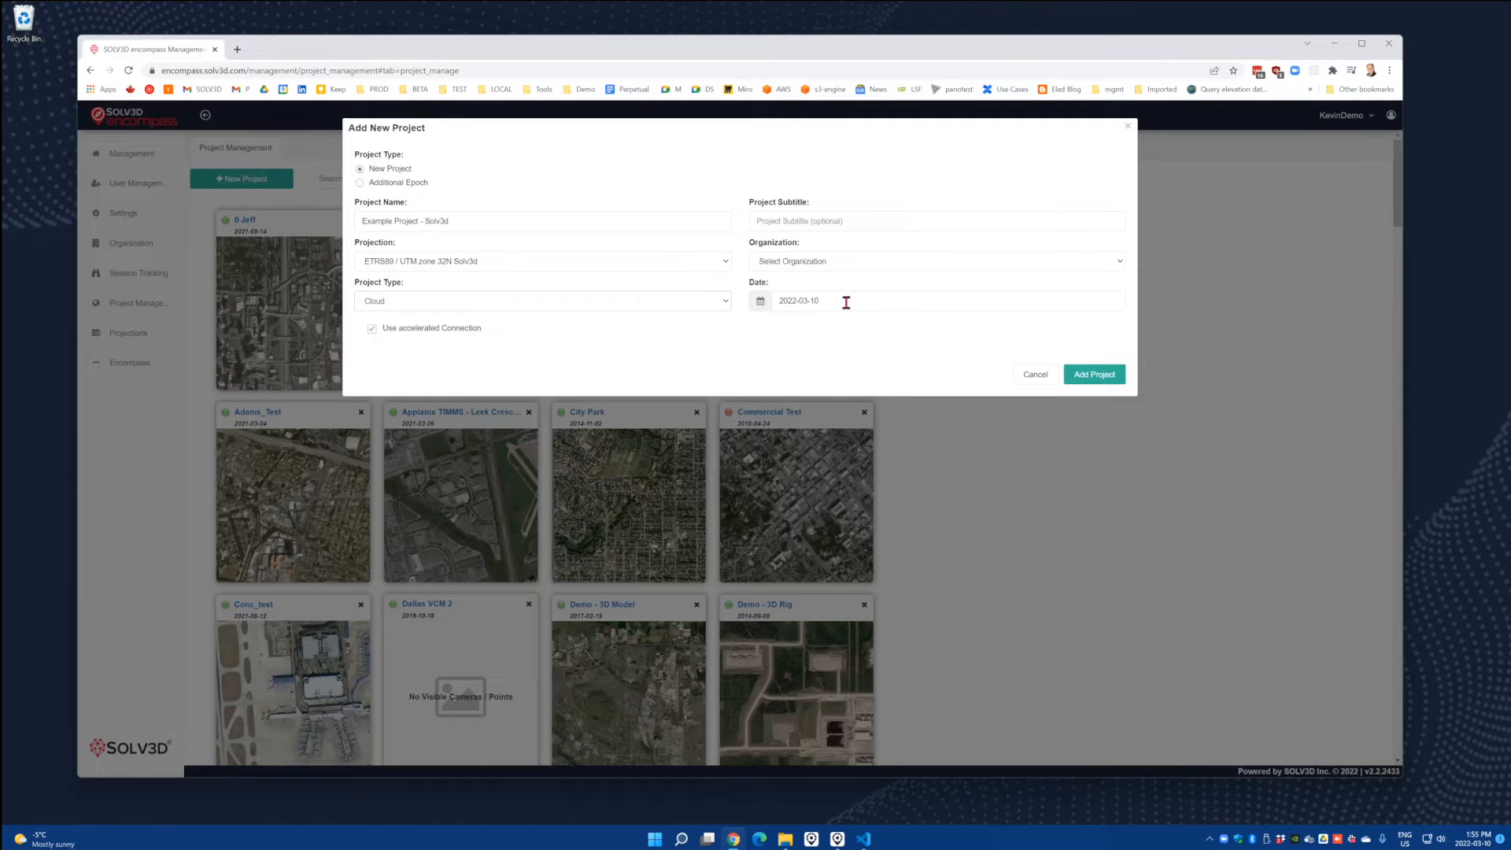
Assign the new project to the Solv3D organization and add it.
click(823, 264)
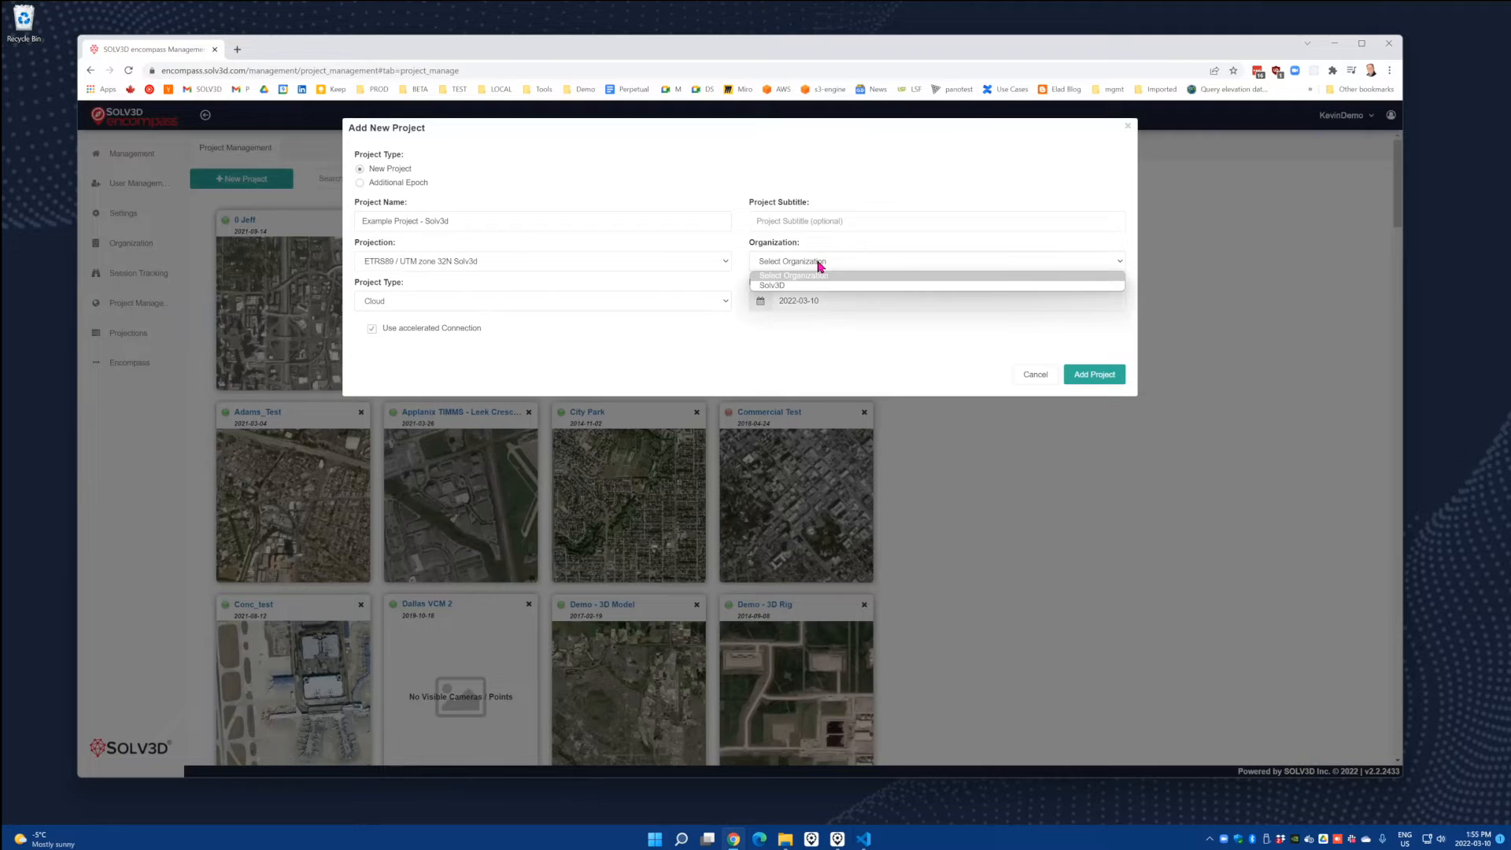
click(804, 287)
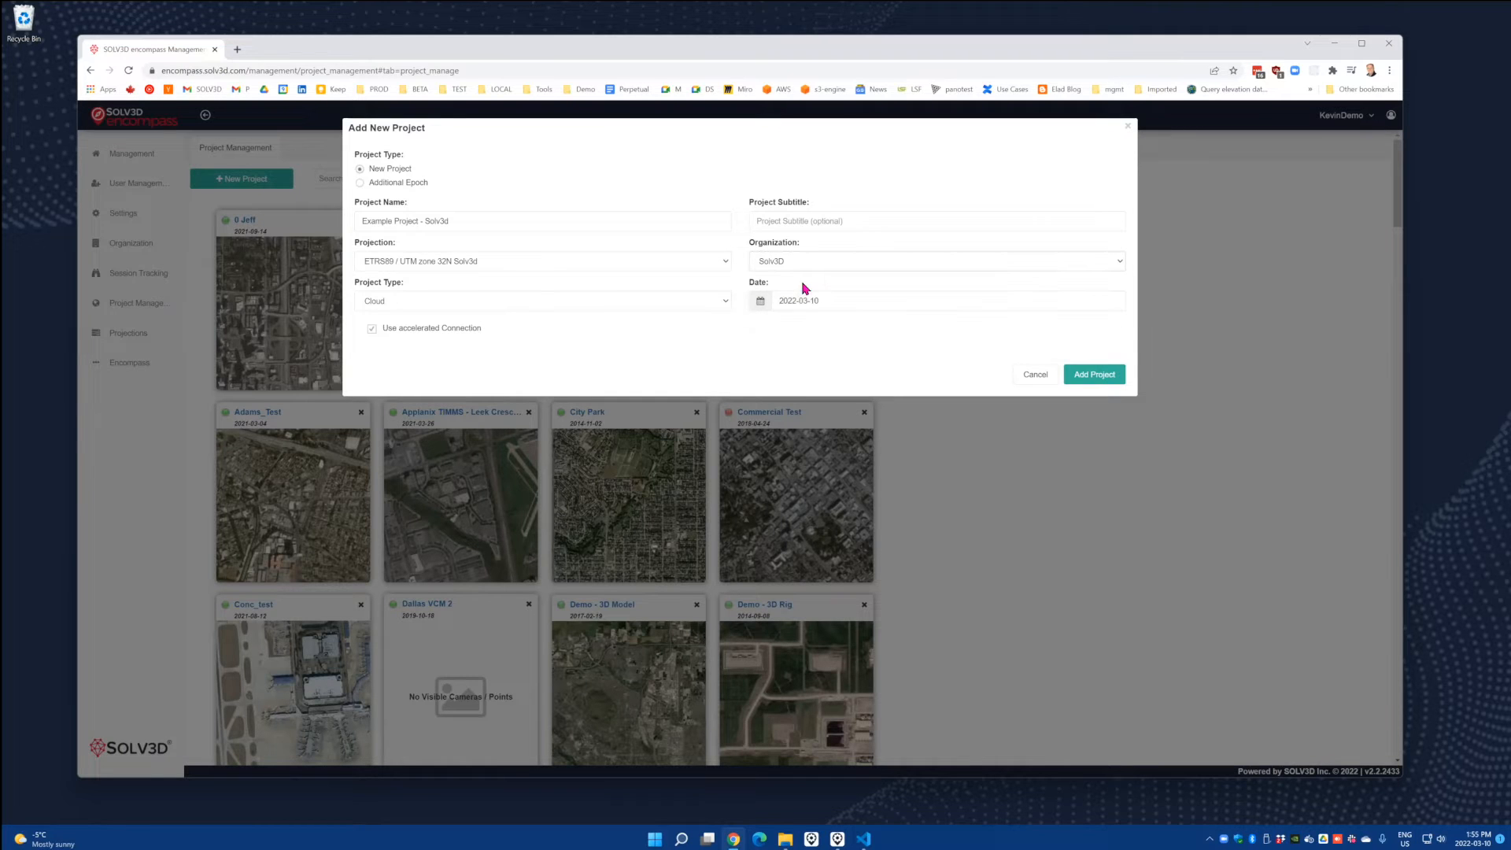
click(1095, 375)
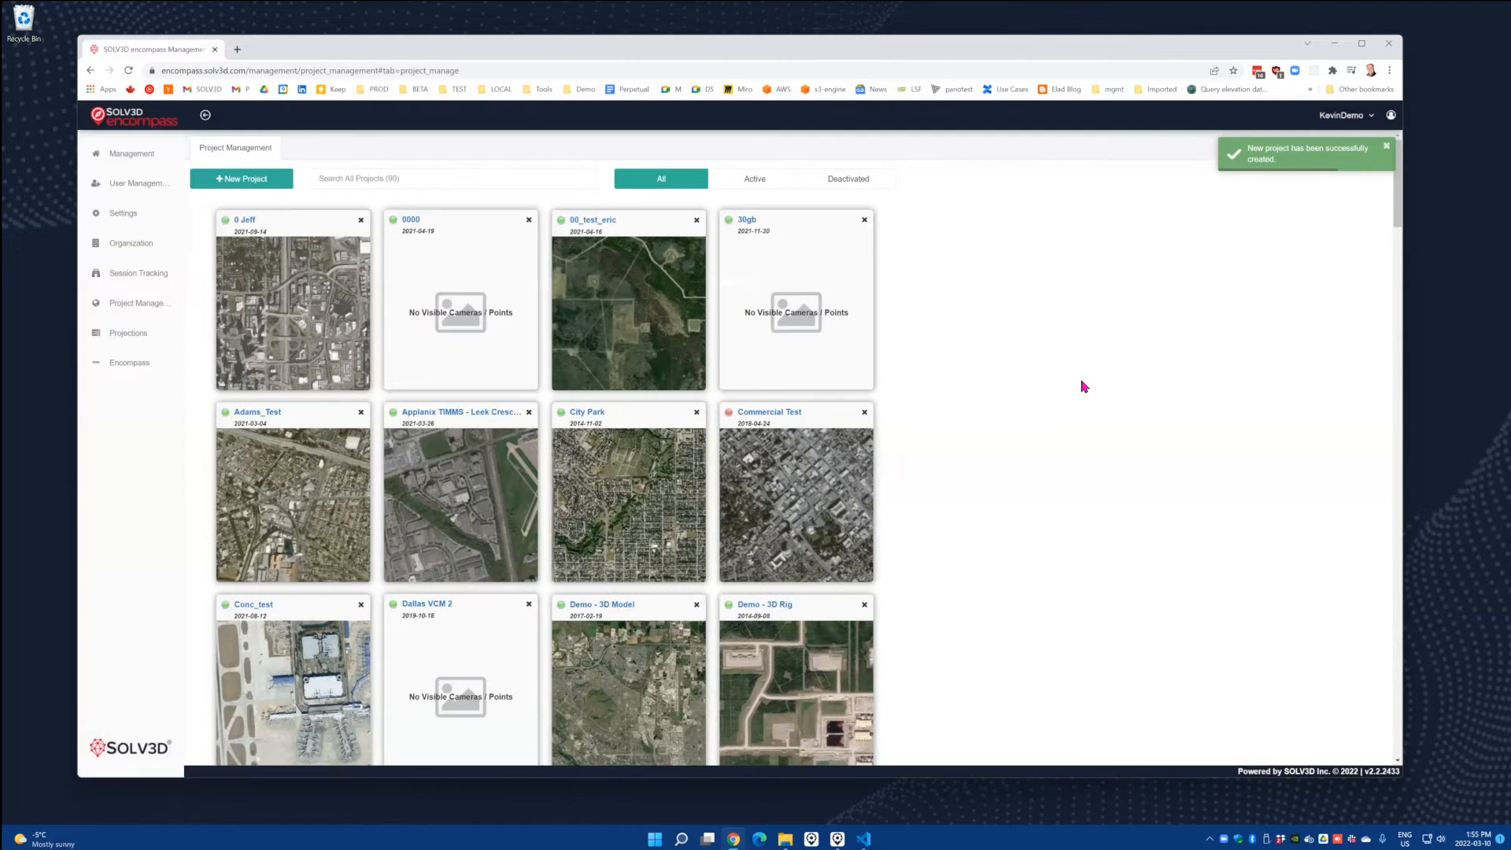
Find and open Example Project - Solv3d, and launch its file upload in SOLV3D engine.
click(438, 183)
text(exampl)
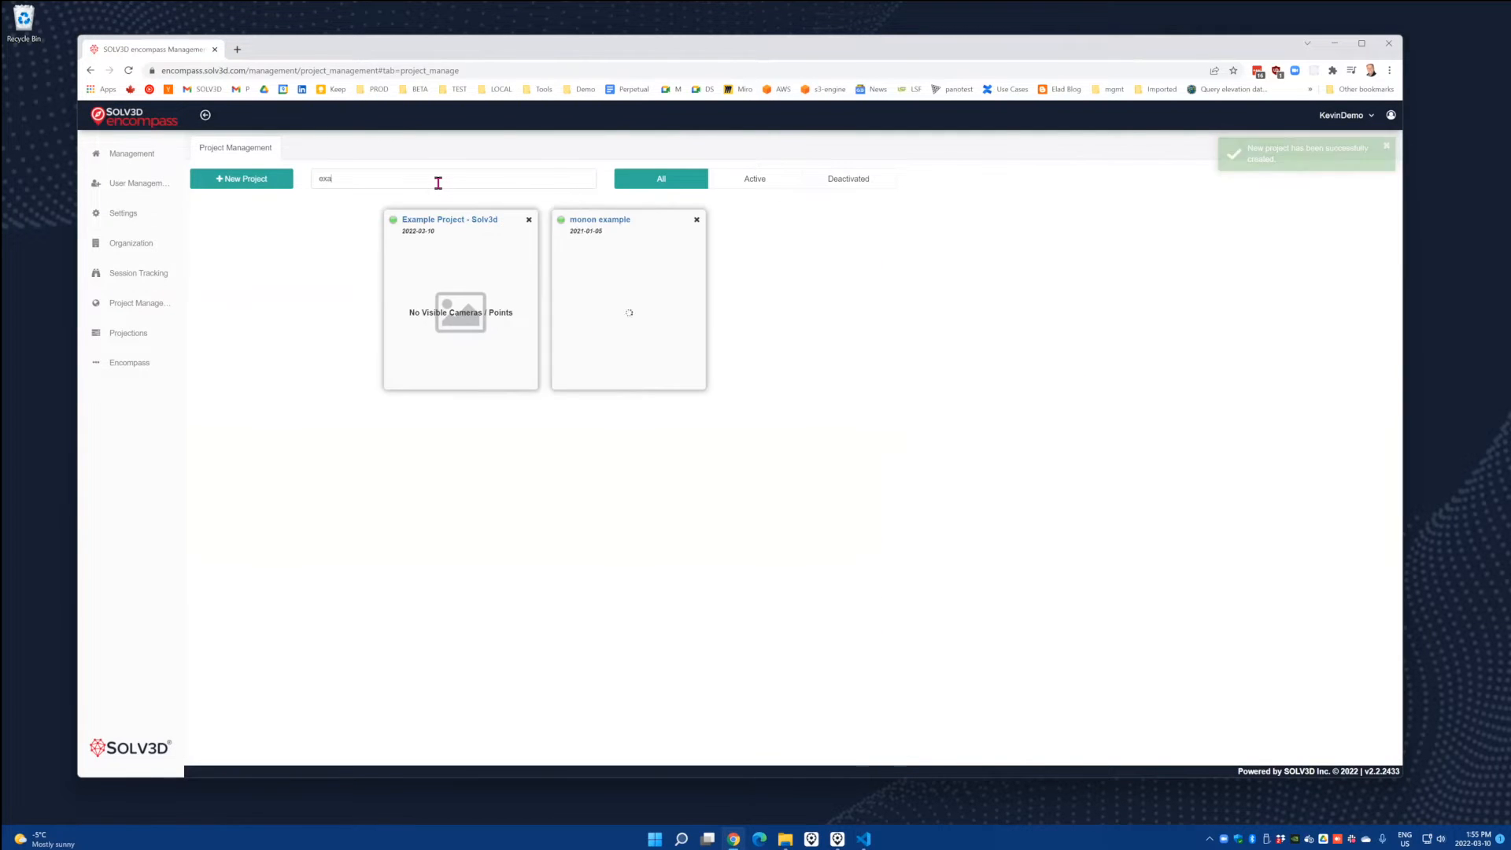
click(466, 305)
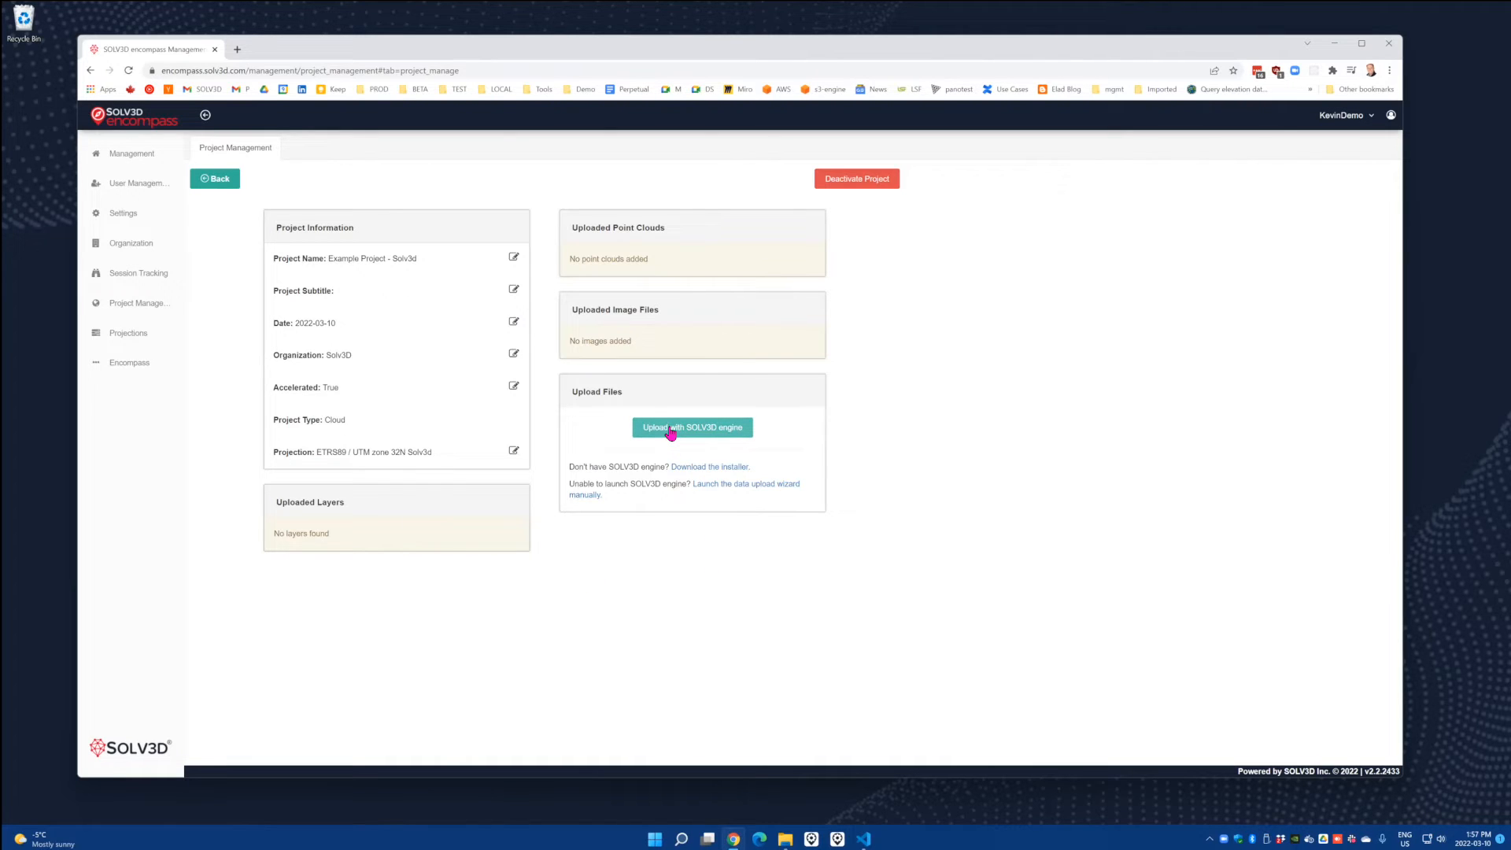
click(671, 430)
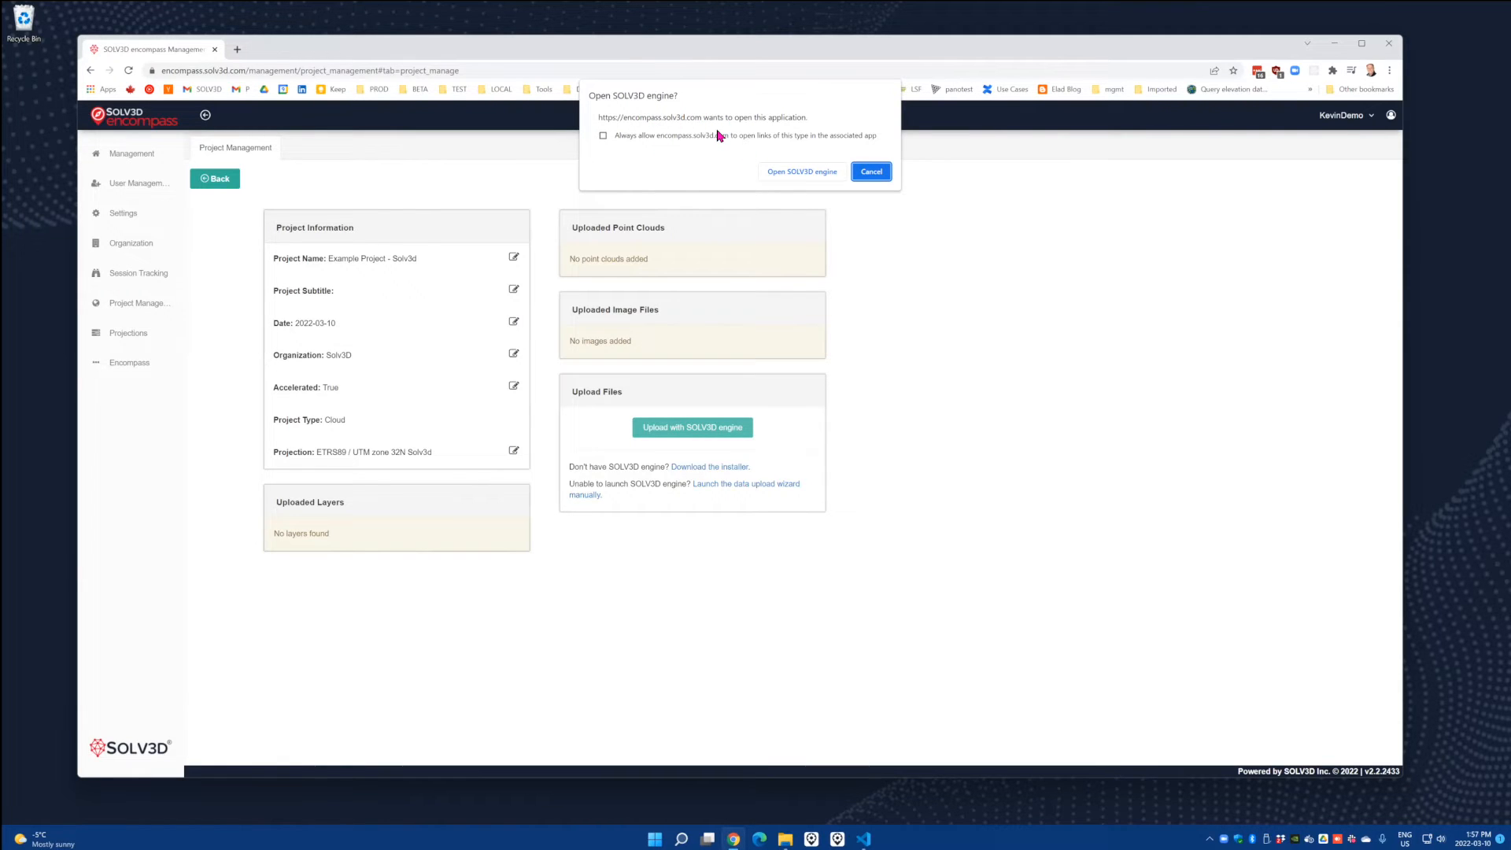
click(793, 171)
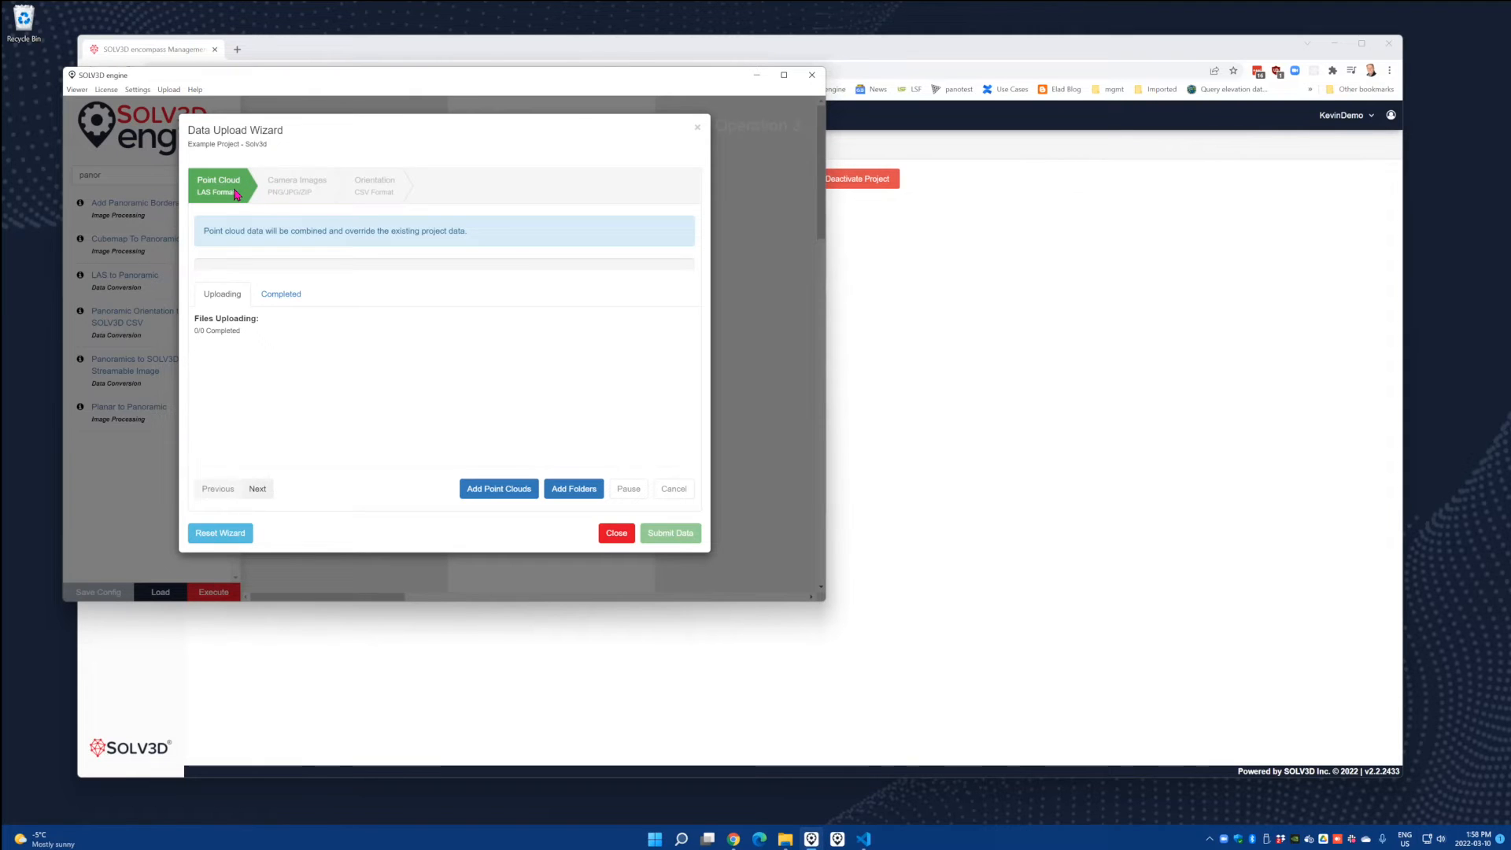
Add the point cloud file section.las from the thin_1cm folder to the project's upload and confirm it.
click(510, 492)
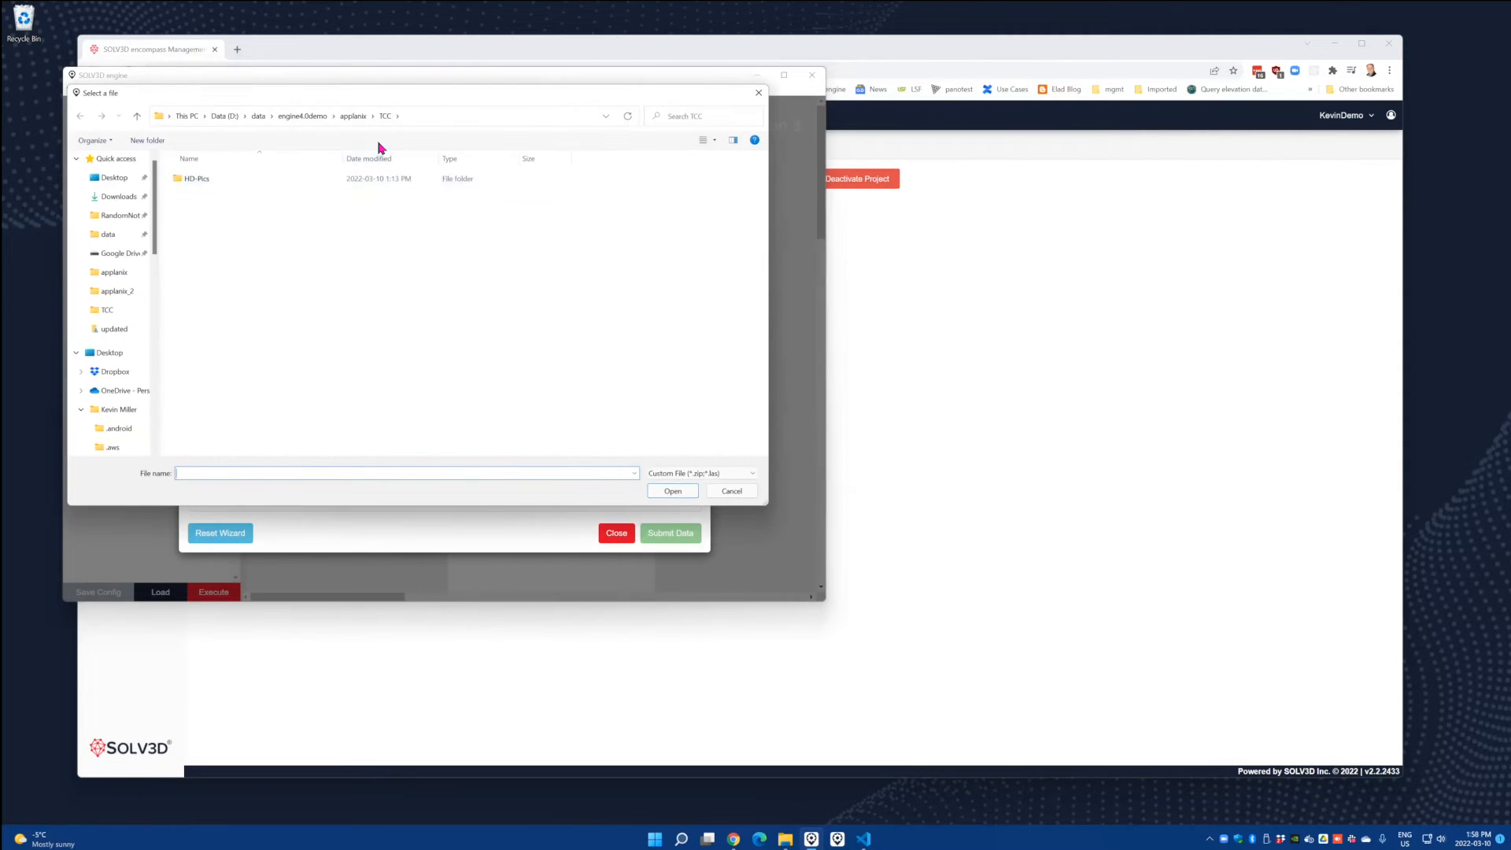
click(350, 118)
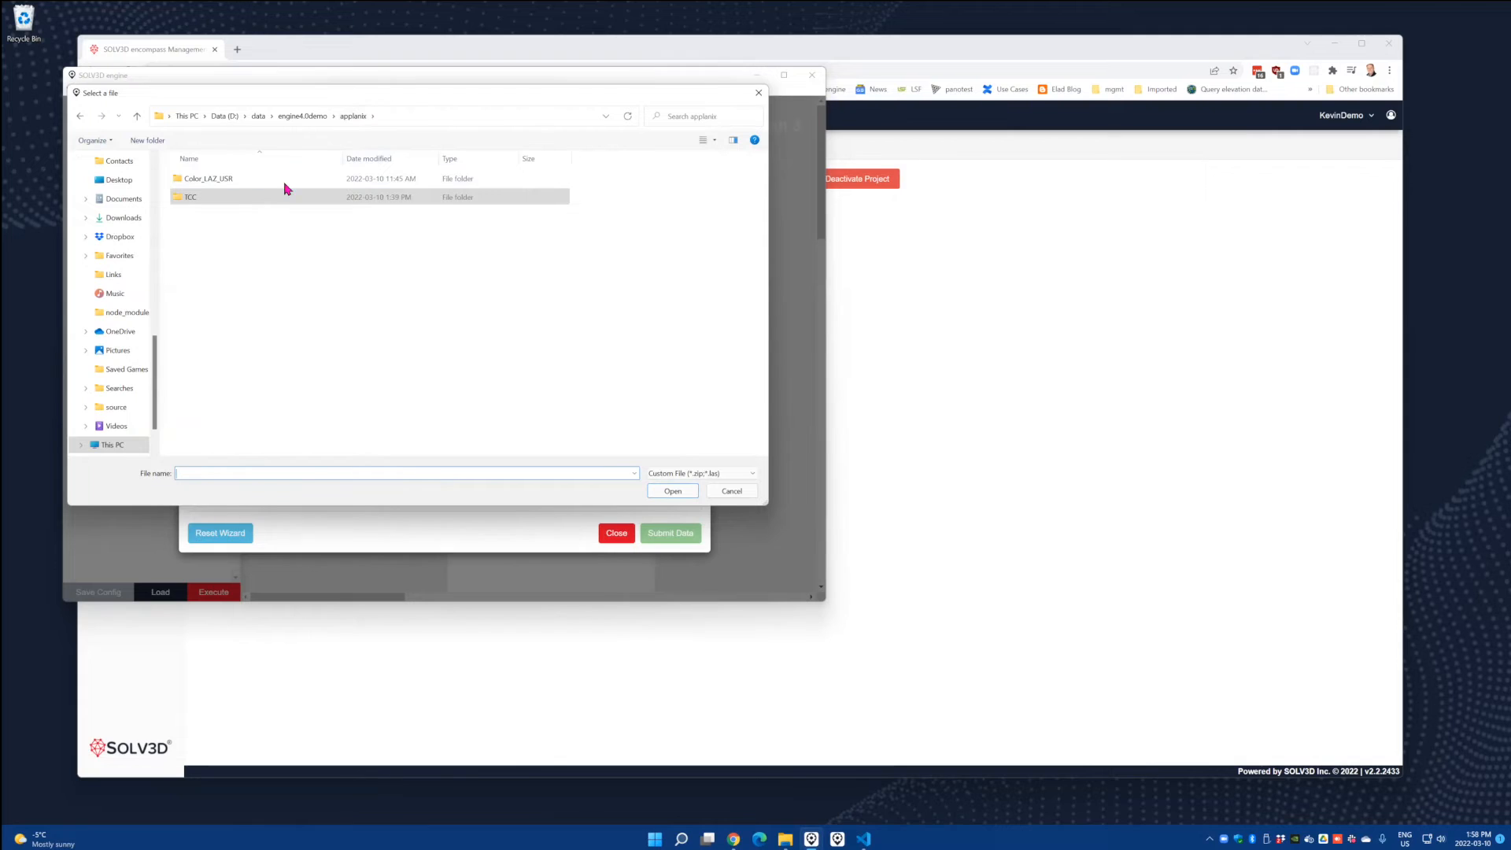
click(225, 183)
double_click(225, 183)
double_click(223, 182)
click(224, 181)
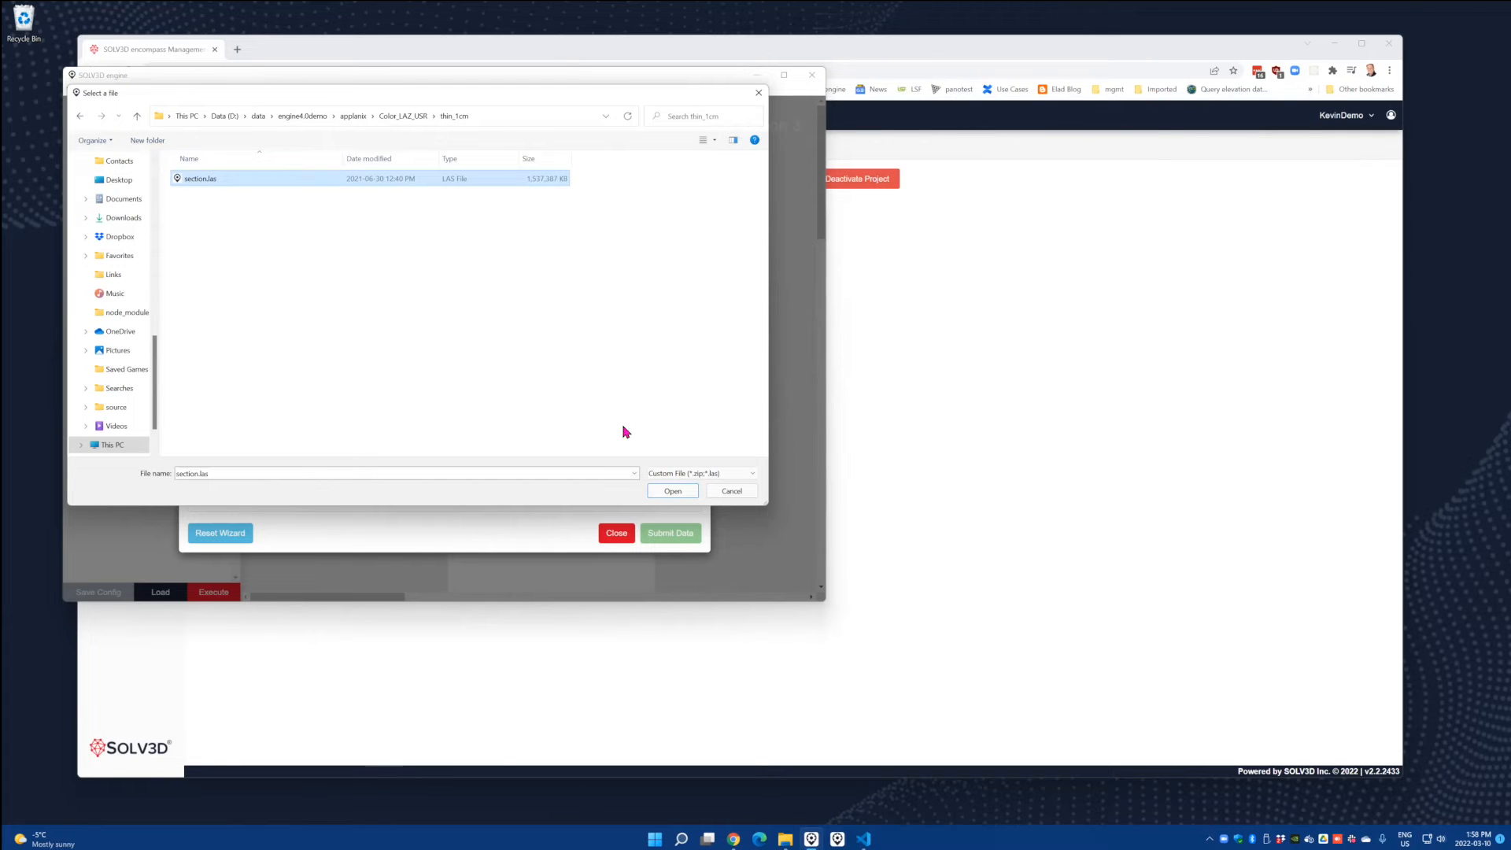
click(668, 493)
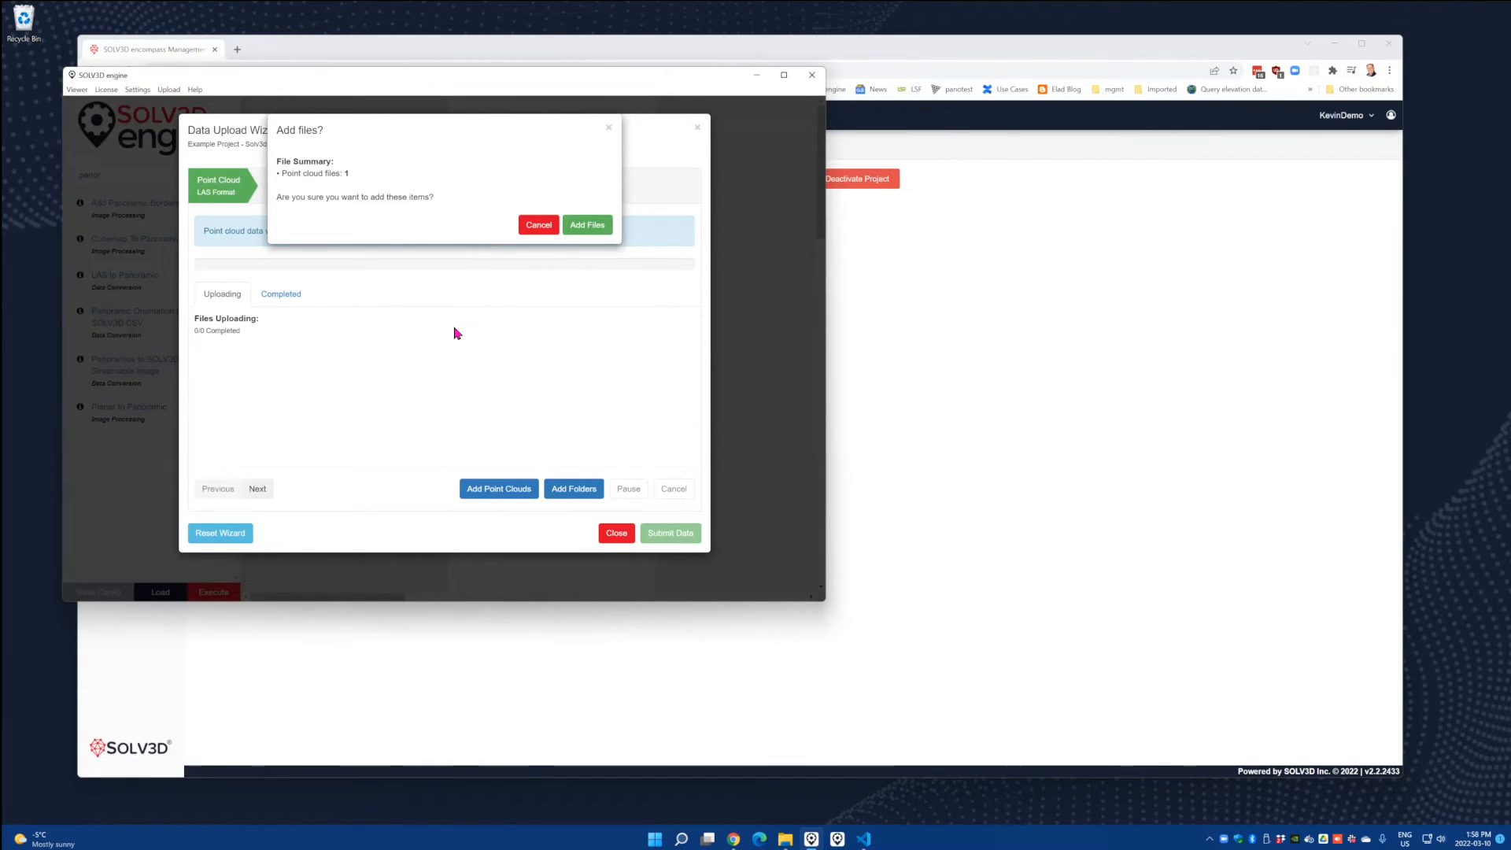
click(316, 171)
click(598, 229)
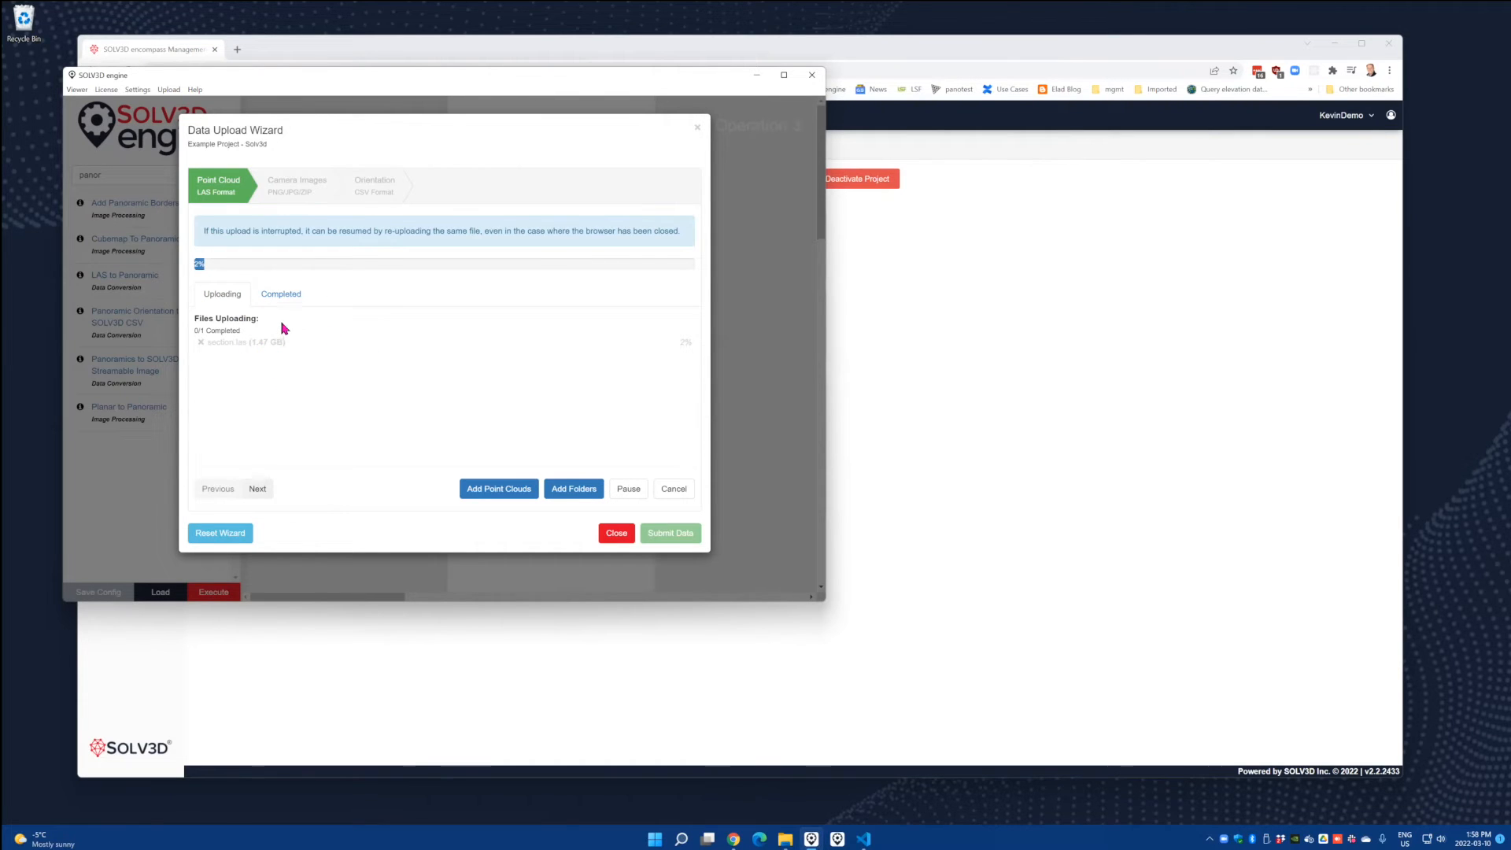
View the camera images stage of the upload wizard, and return to the point cloud stage to check the upload progress.
click(265, 493)
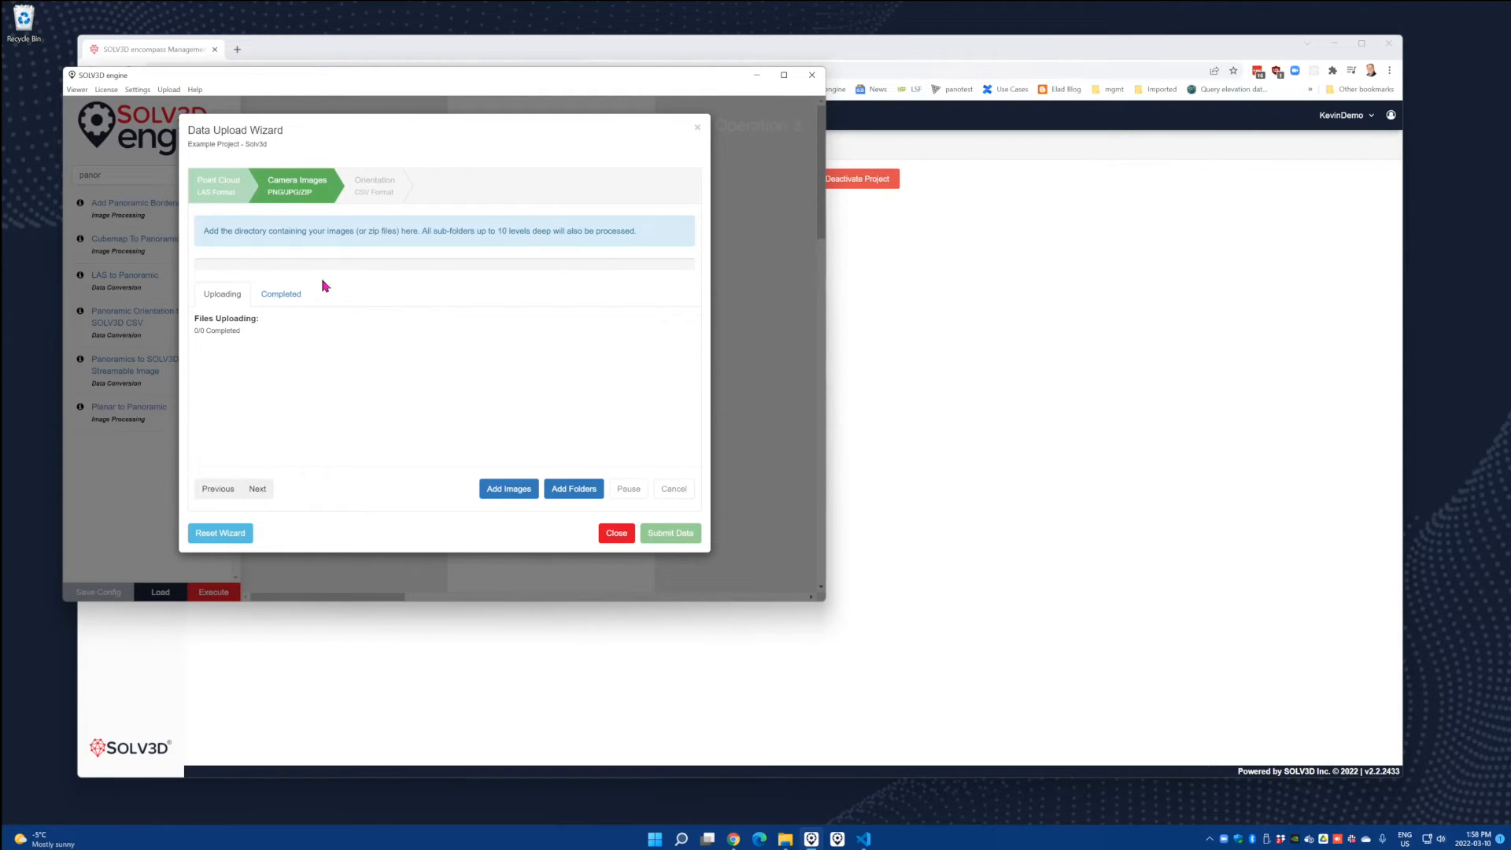
click(224, 193)
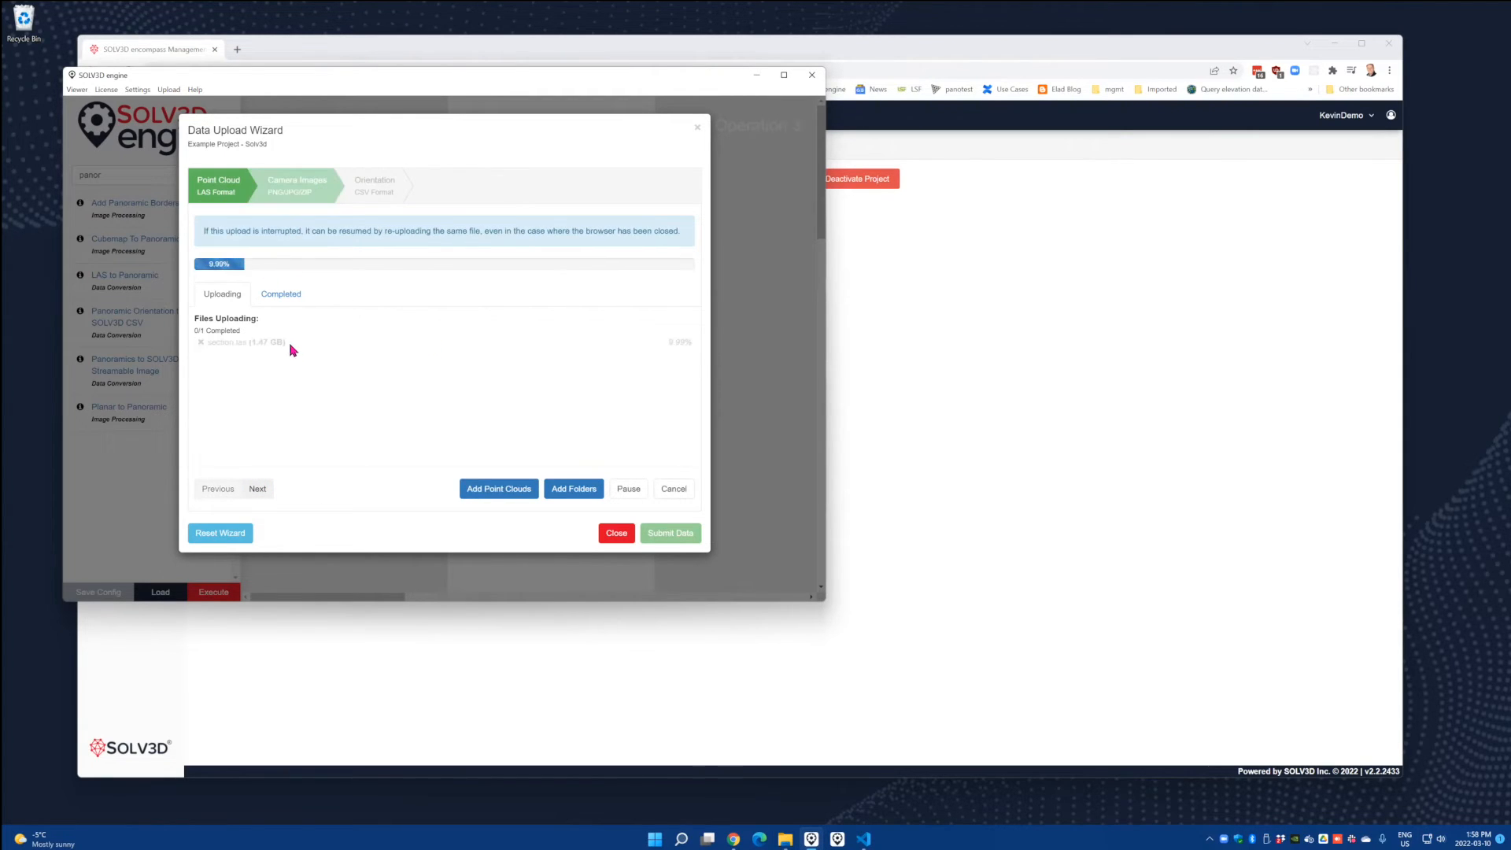
Add the HD-Pics folder from the TCC folder to the camera images upload and confirm adding its files.
click(281, 191)
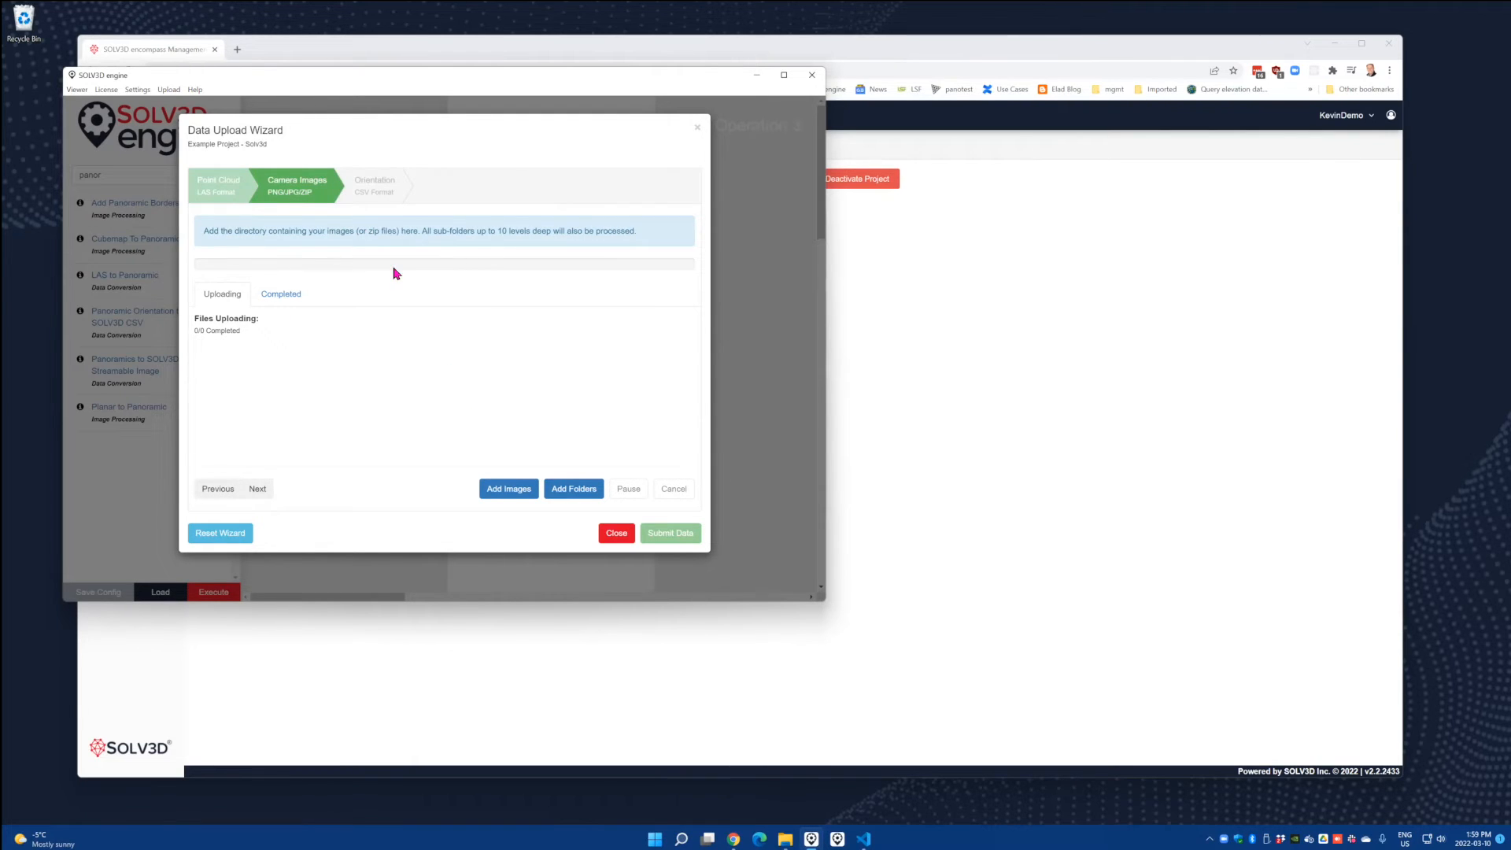
click(567, 488)
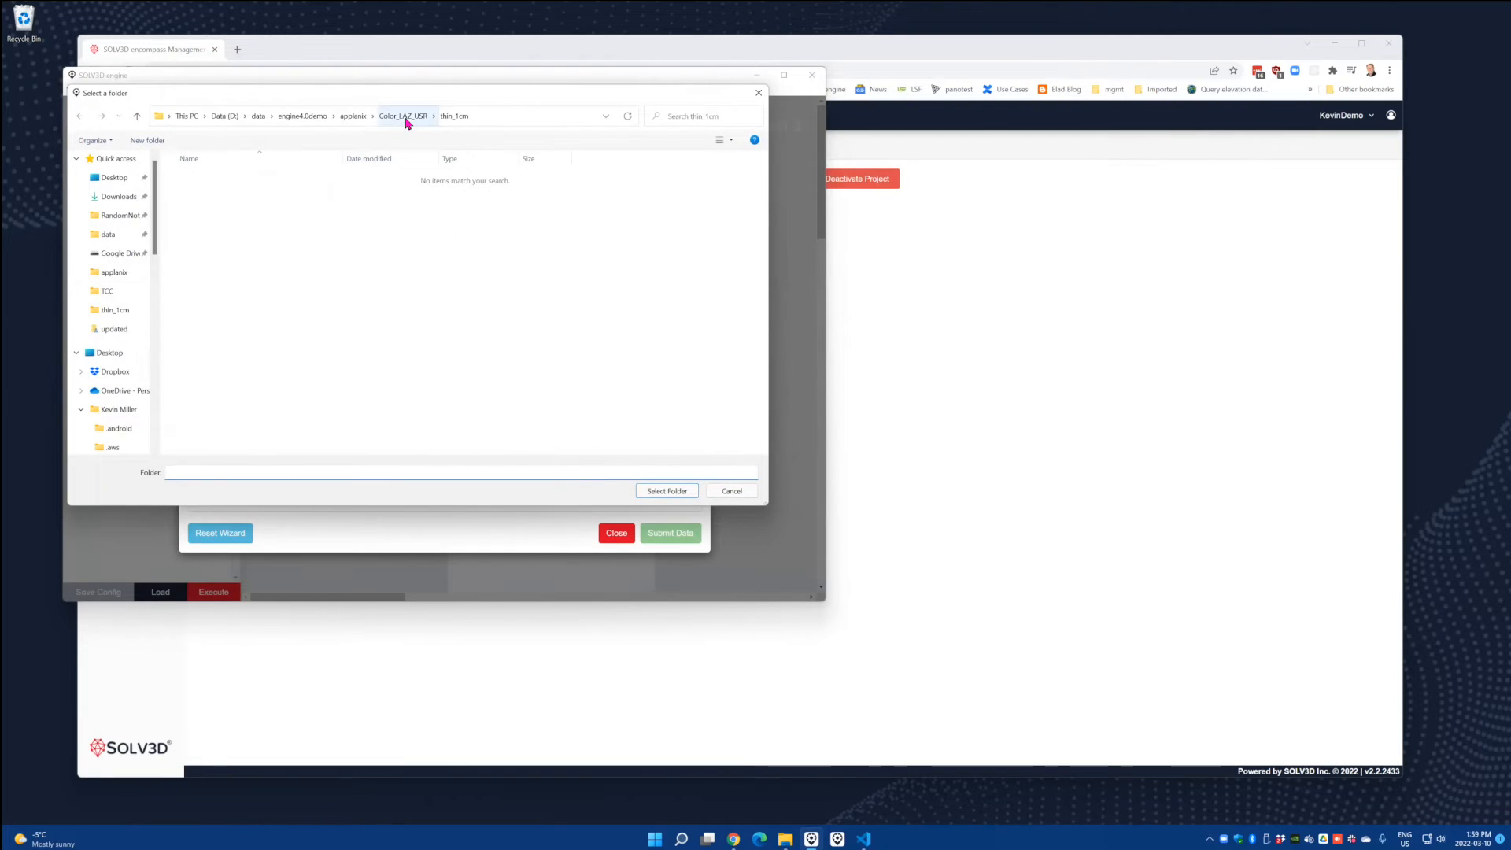
click(349, 116)
double_click(224, 196)
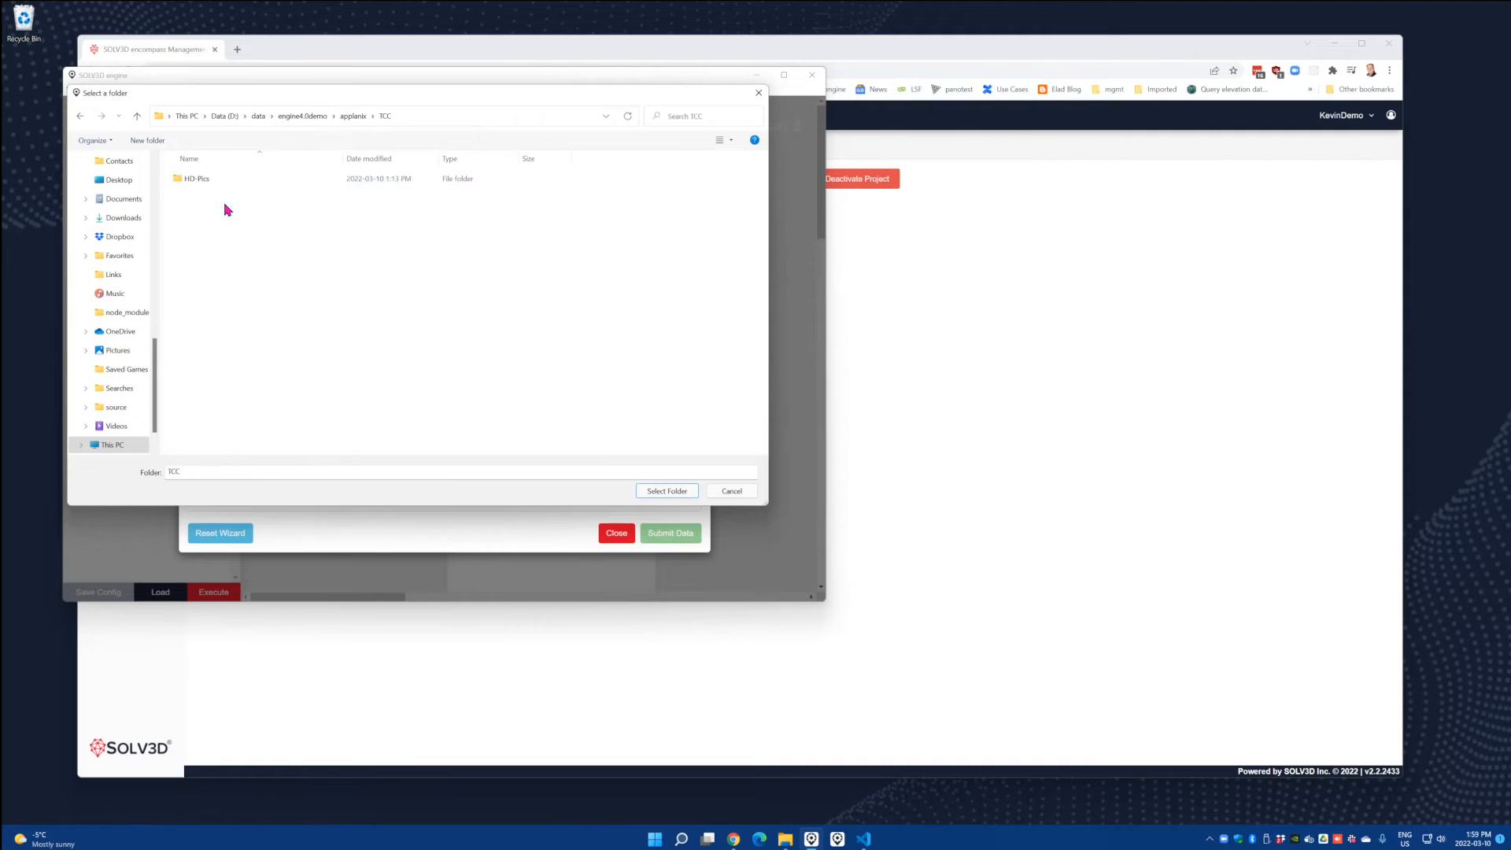
double_click(217, 180)
click(667, 491)
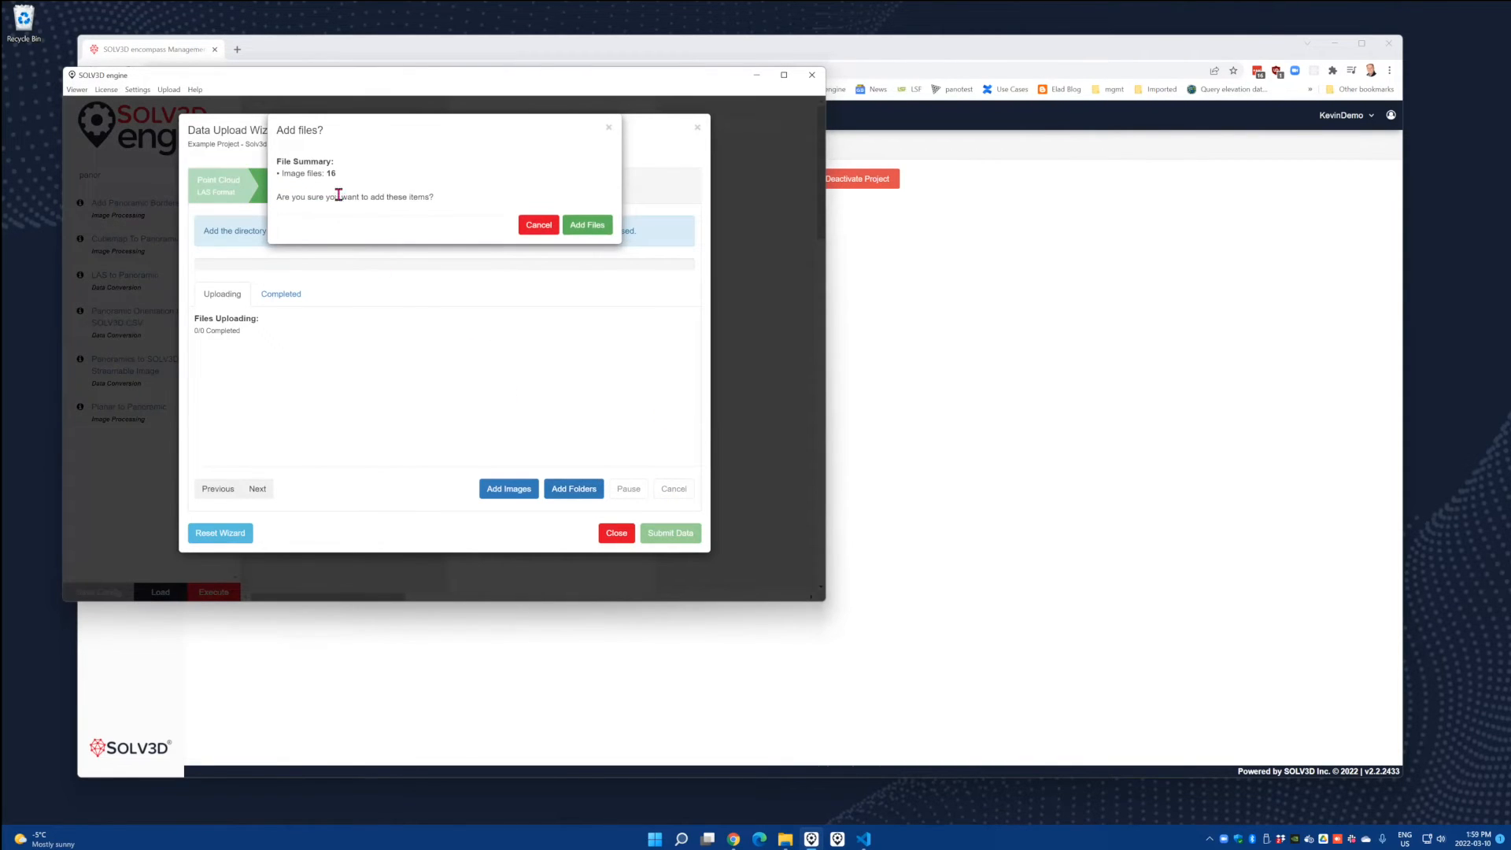
click(588, 226)
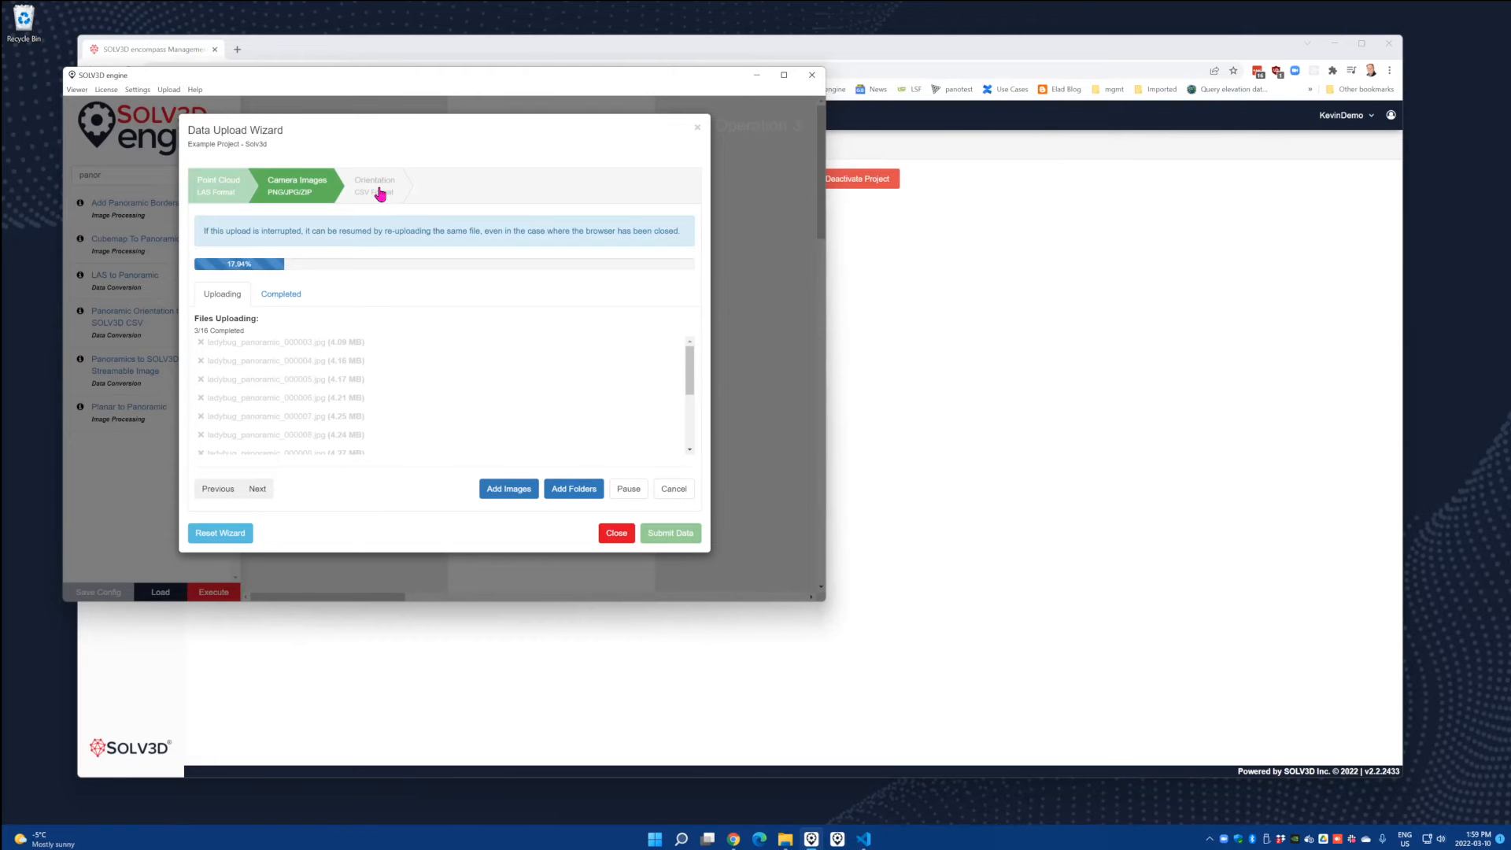
Add the file encompass.csv from the TCC folder as the project's orientation data.
click(257, 489)
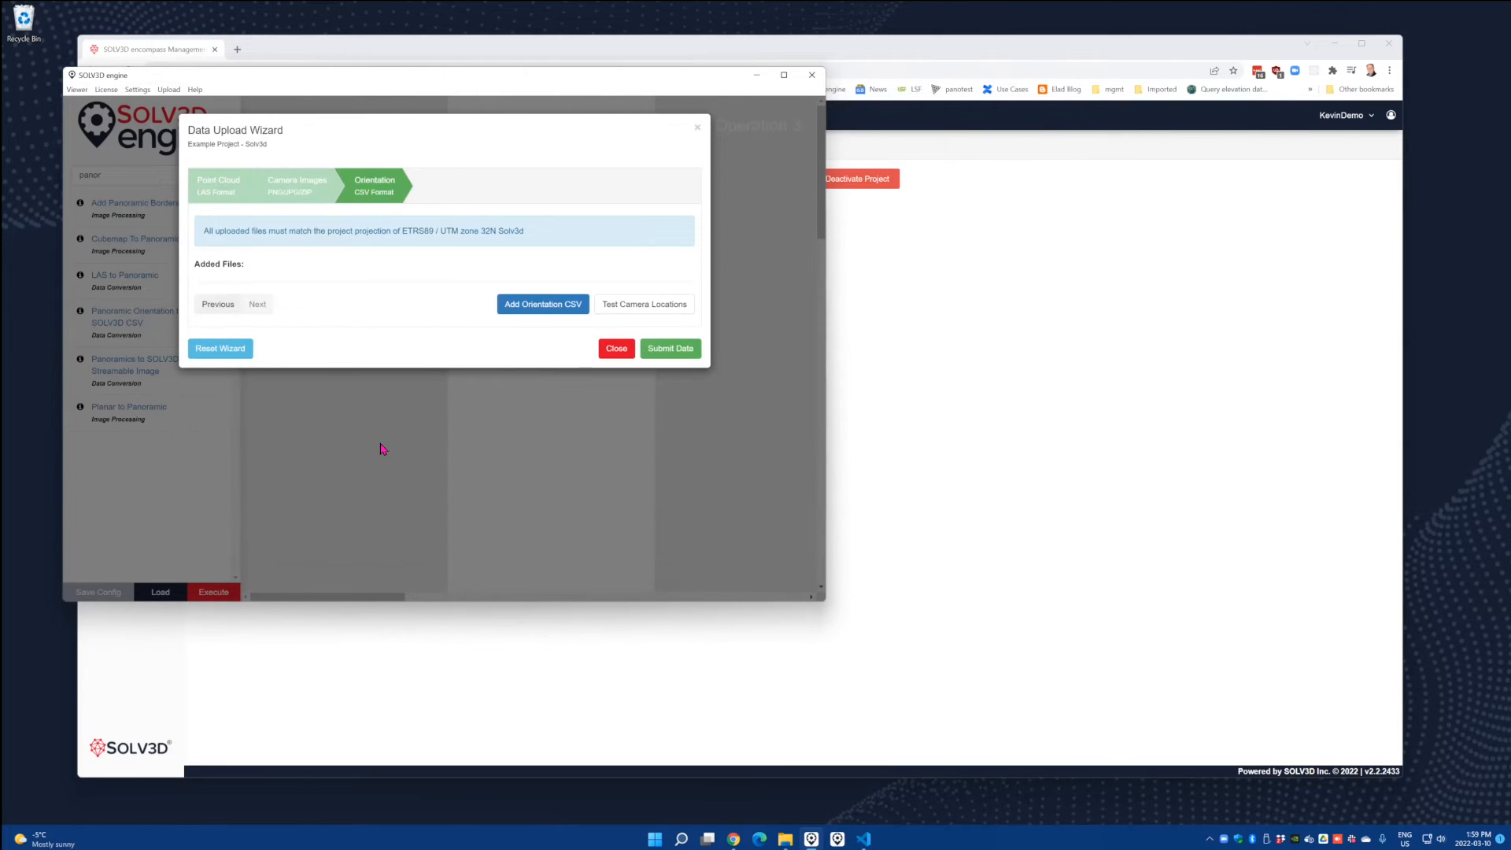
click(528, 307)
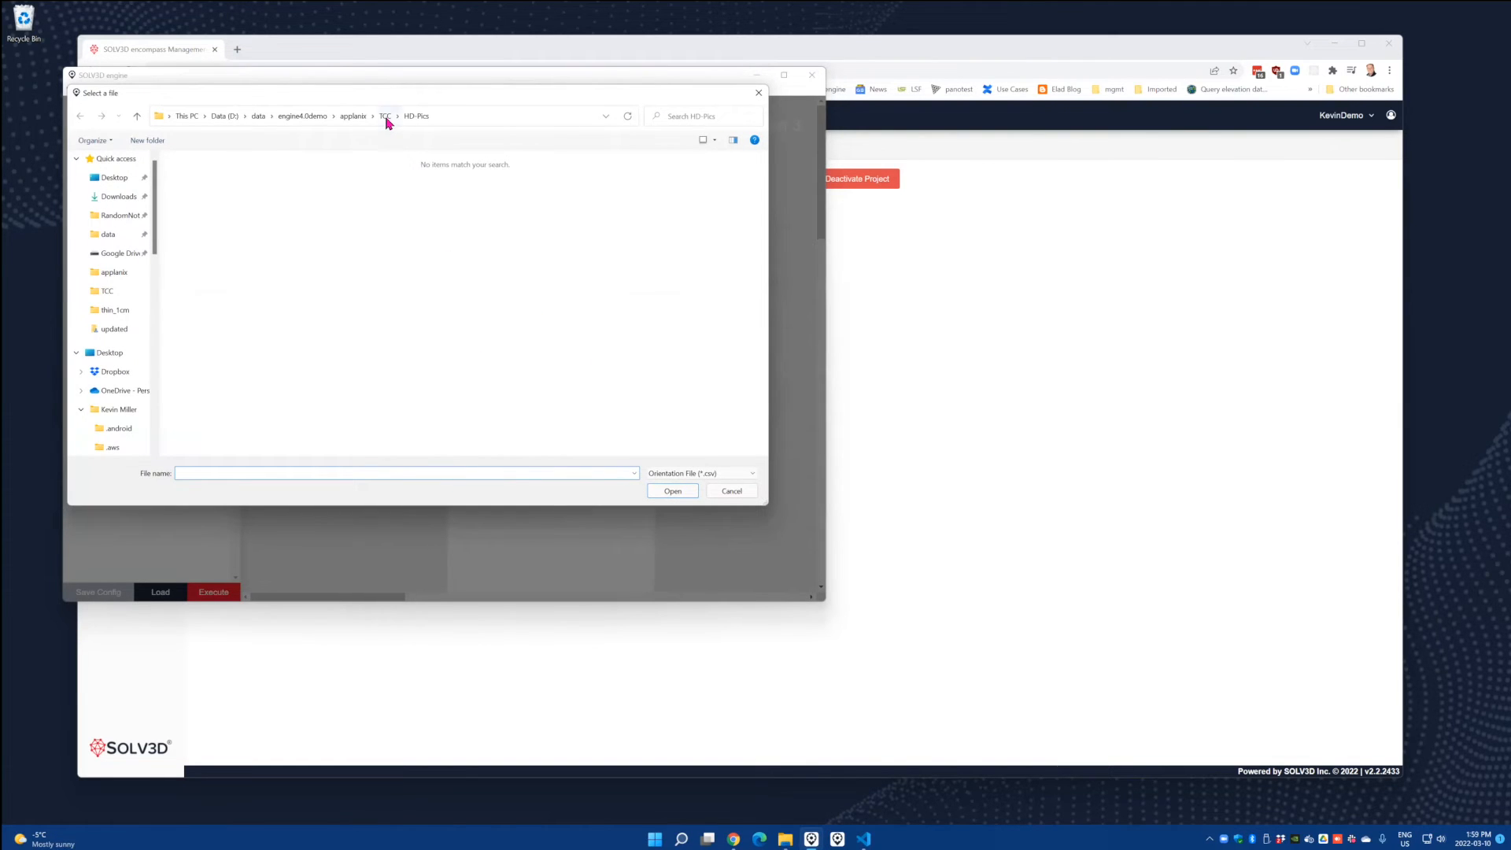
click(385, 116)
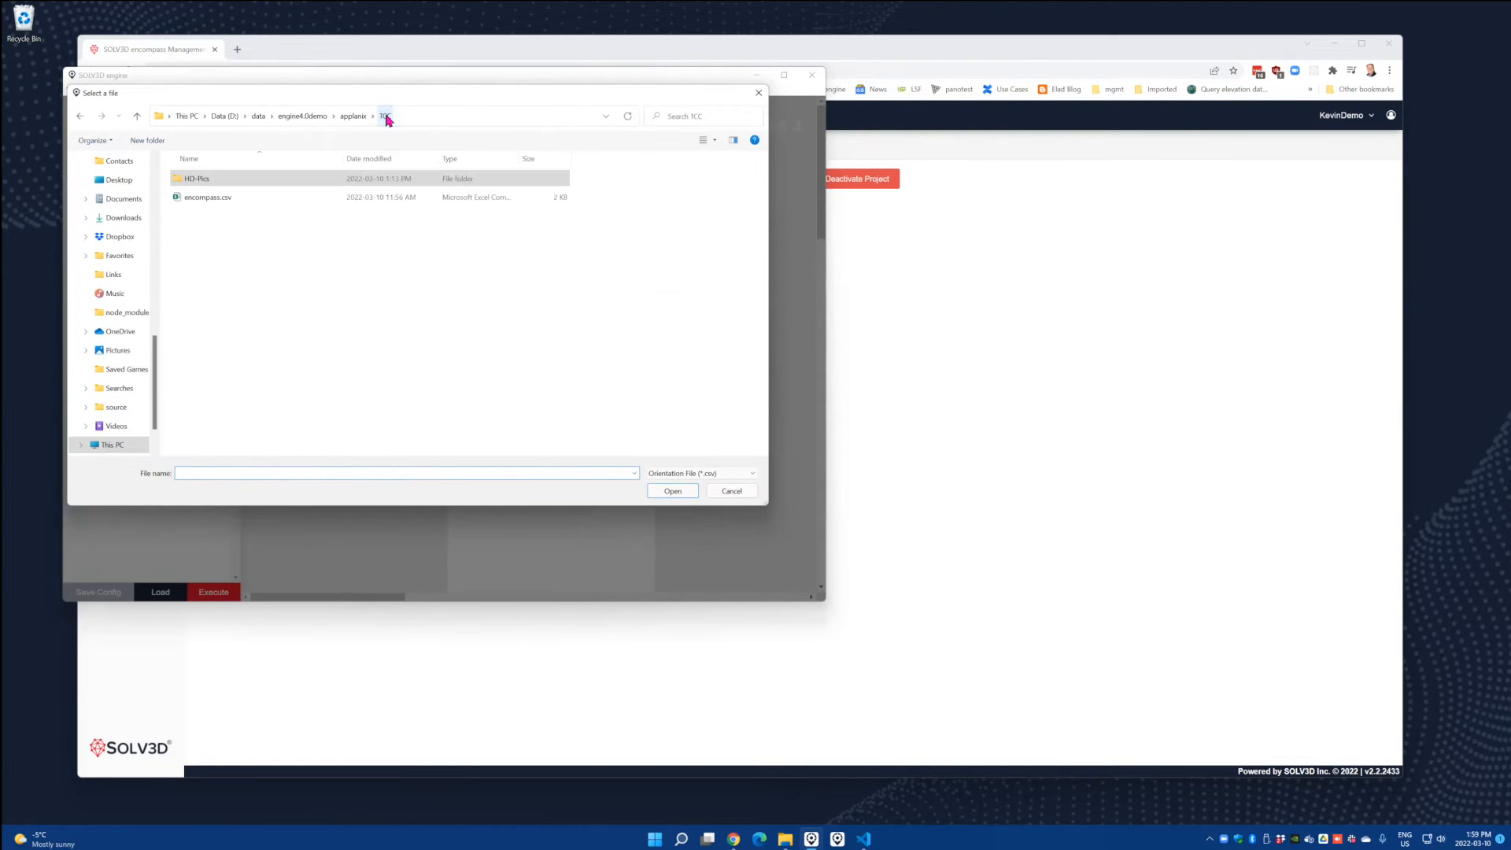
click(211, 197)
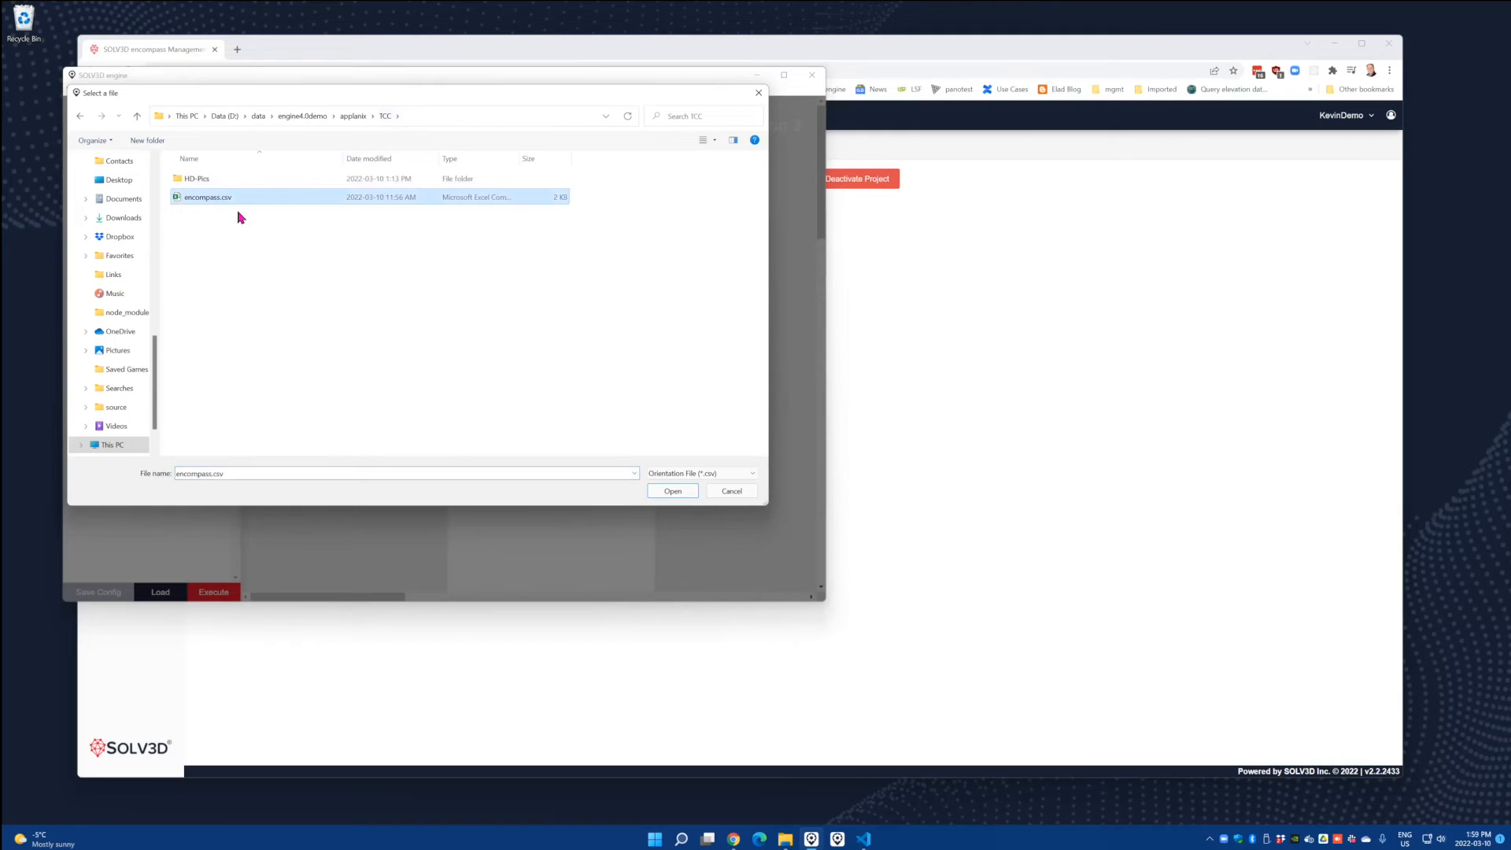
click(670, 492)
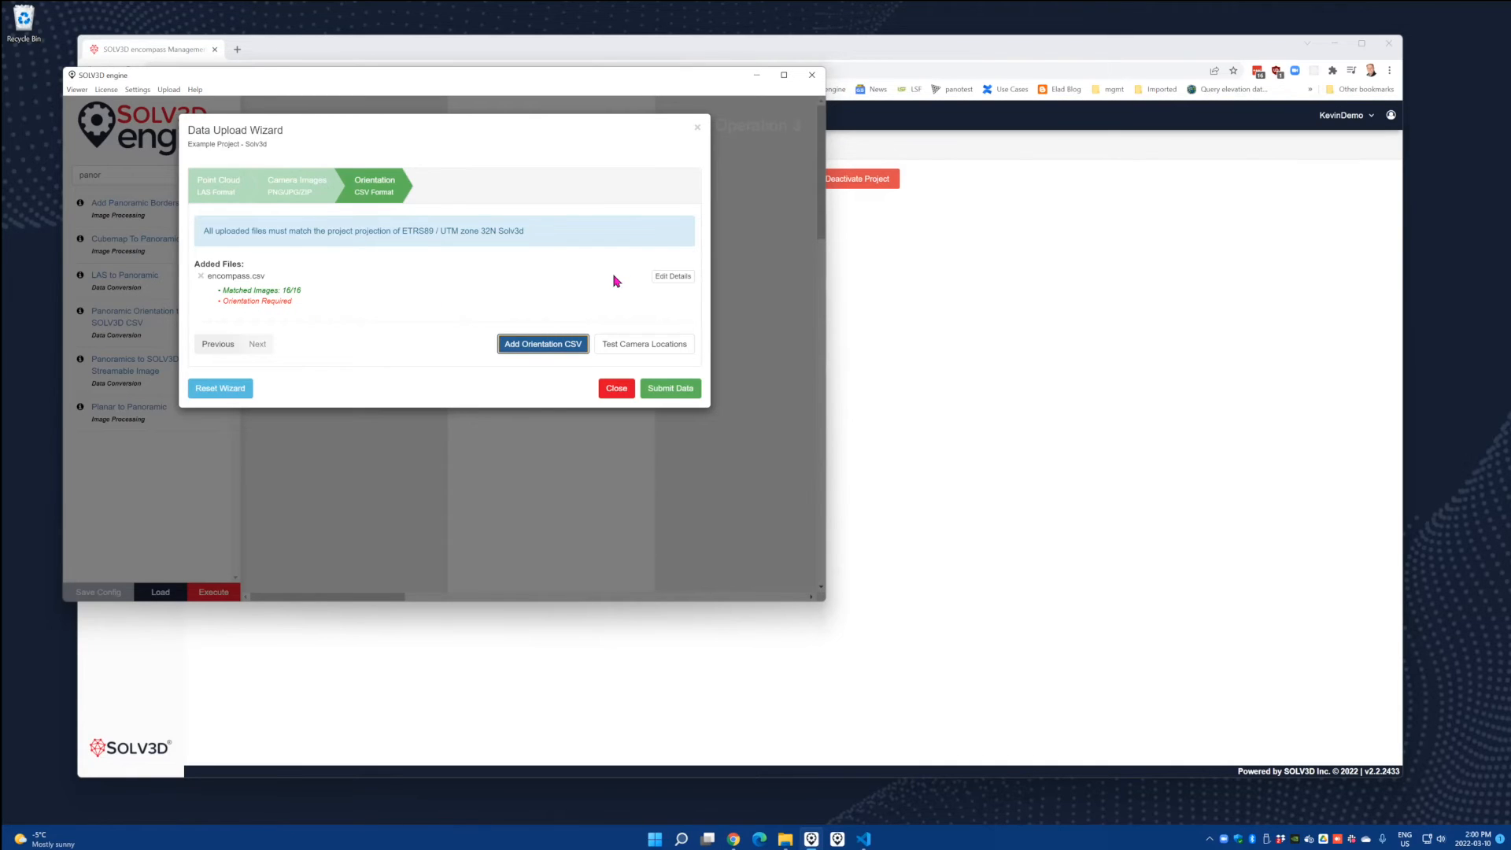
Map the X column of encompass.csv to x and confirm its header mapping with Clockwise camera rotation and East default heading.
click(665, 284)
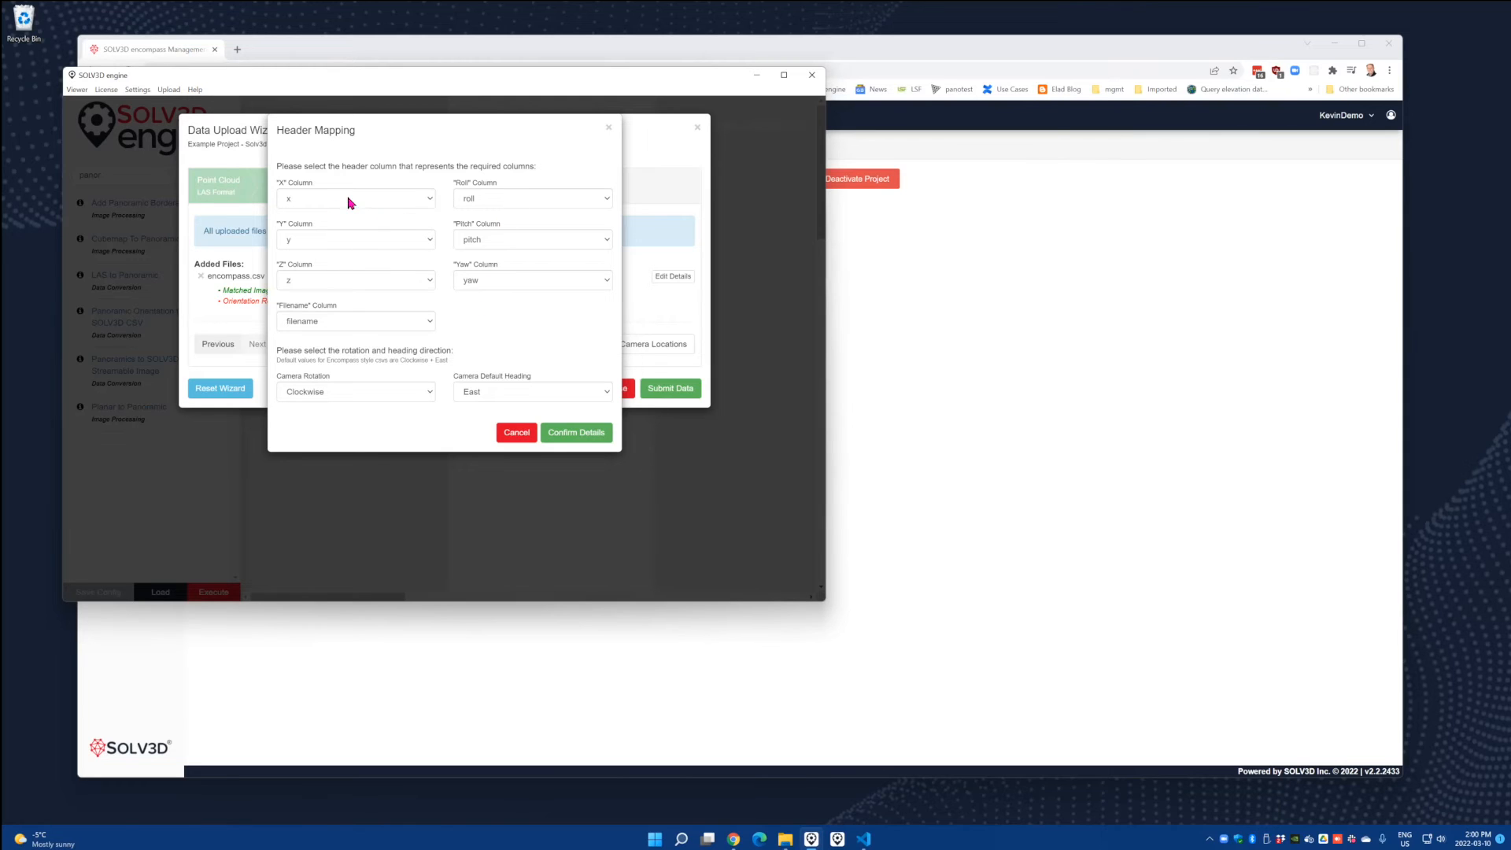
click(307, 203)
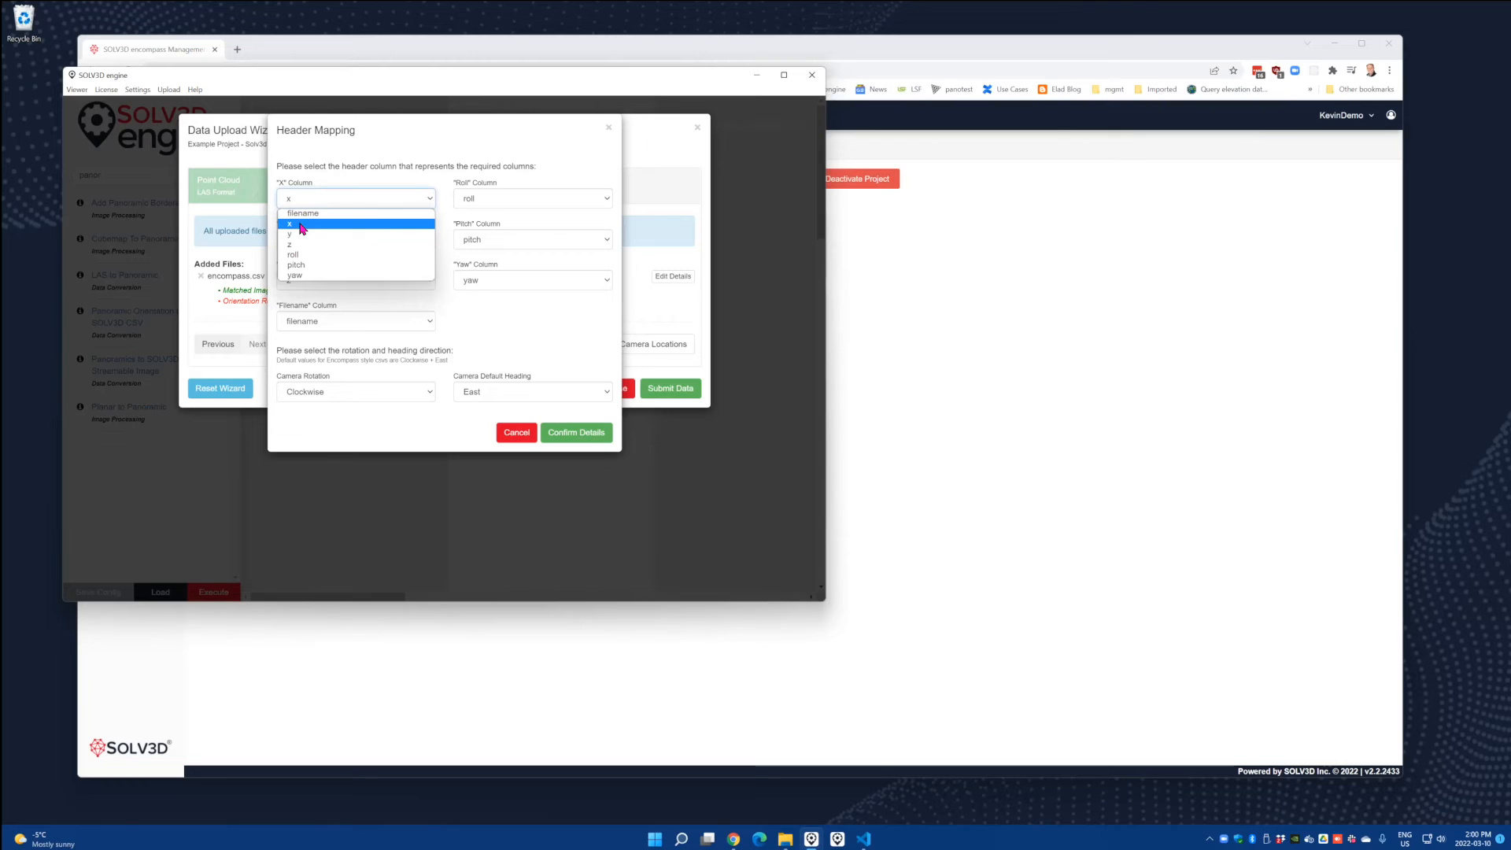
click(301, 225)
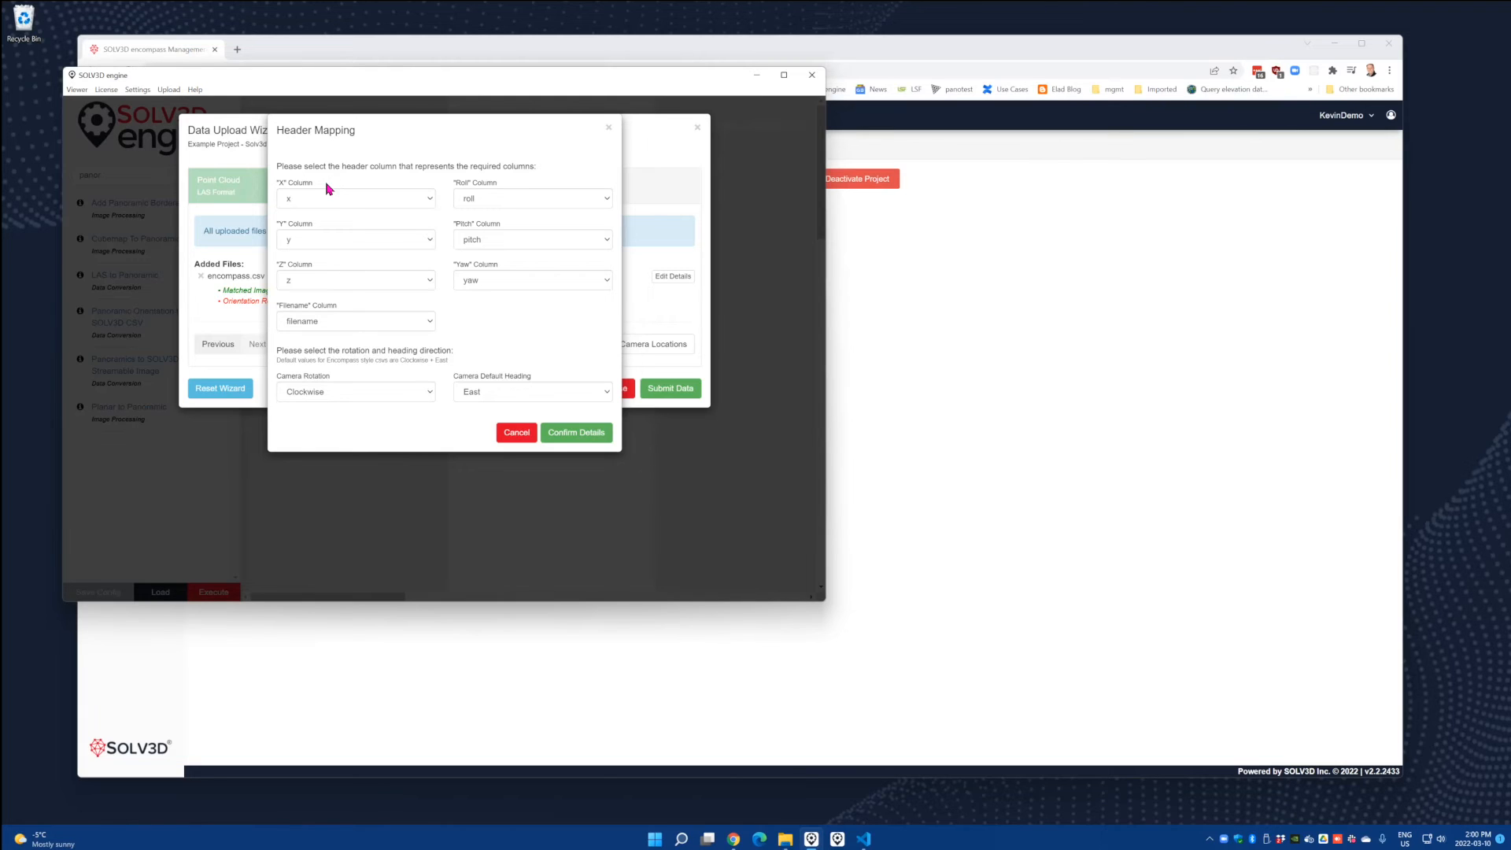
click(327, 202)
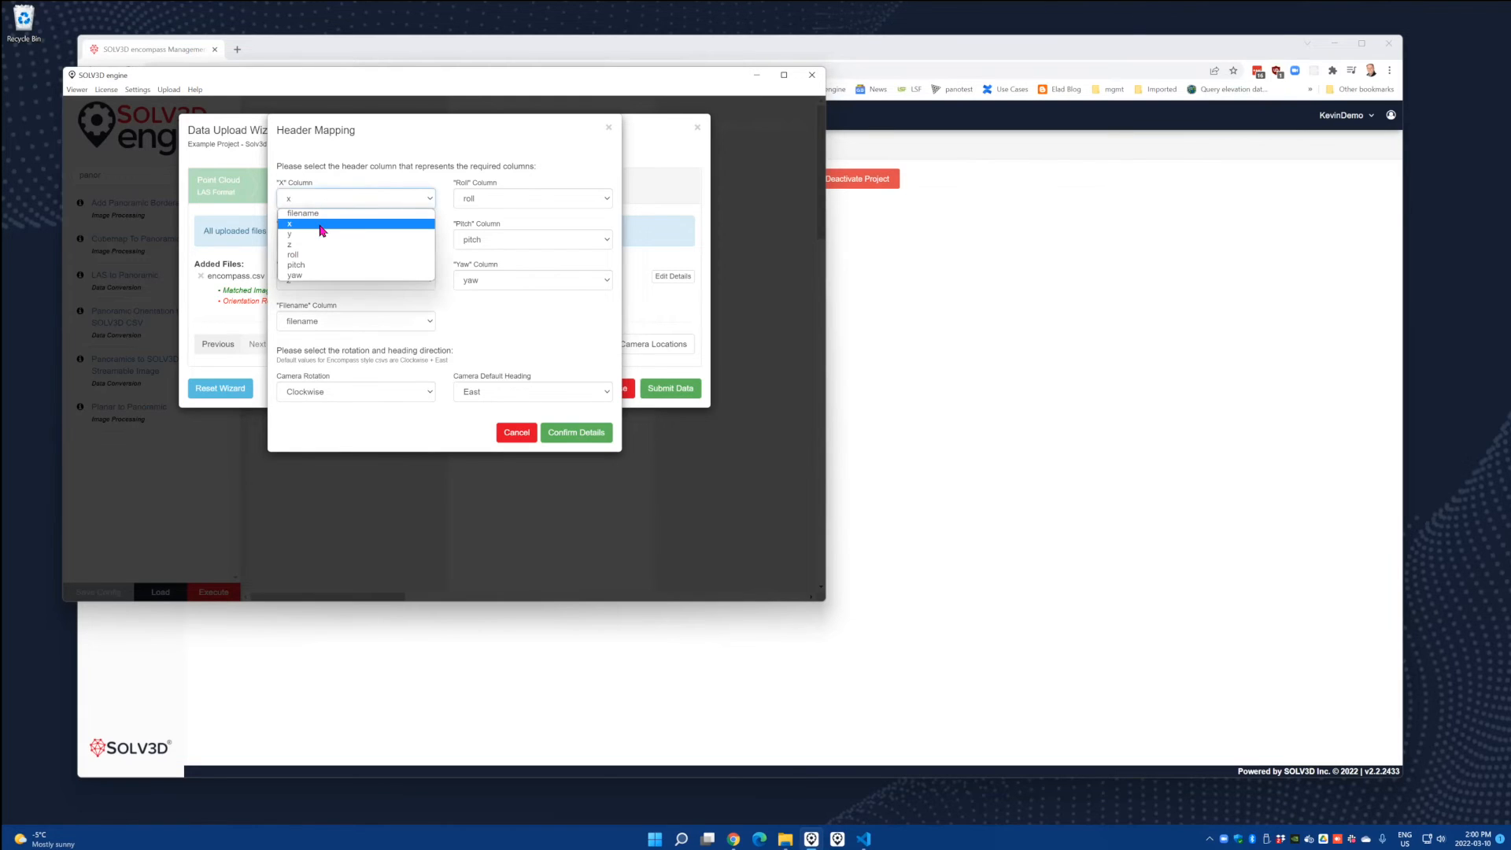
click(321, 224)
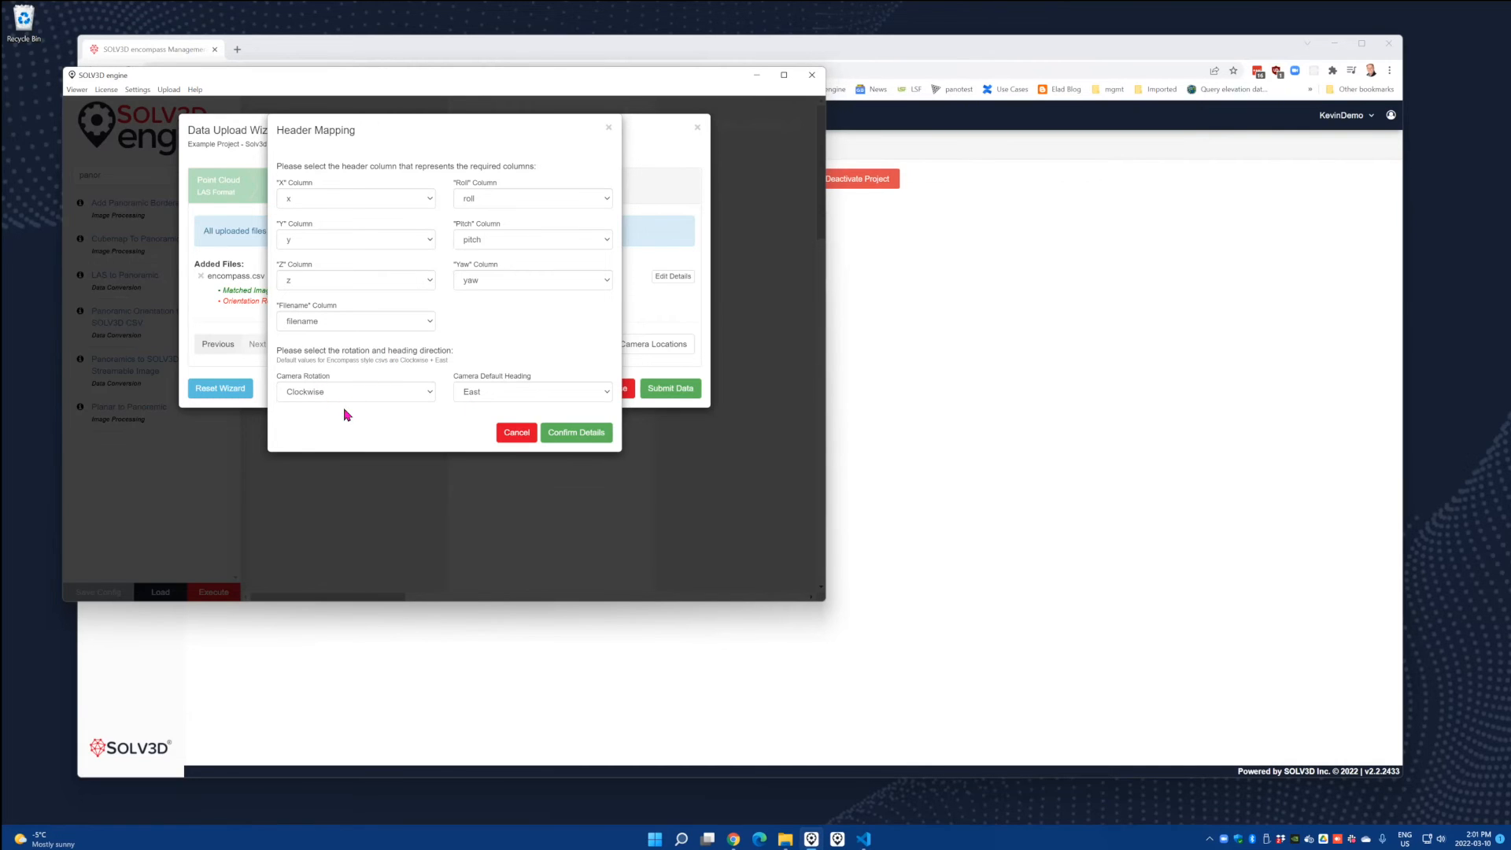
click(480, 398)
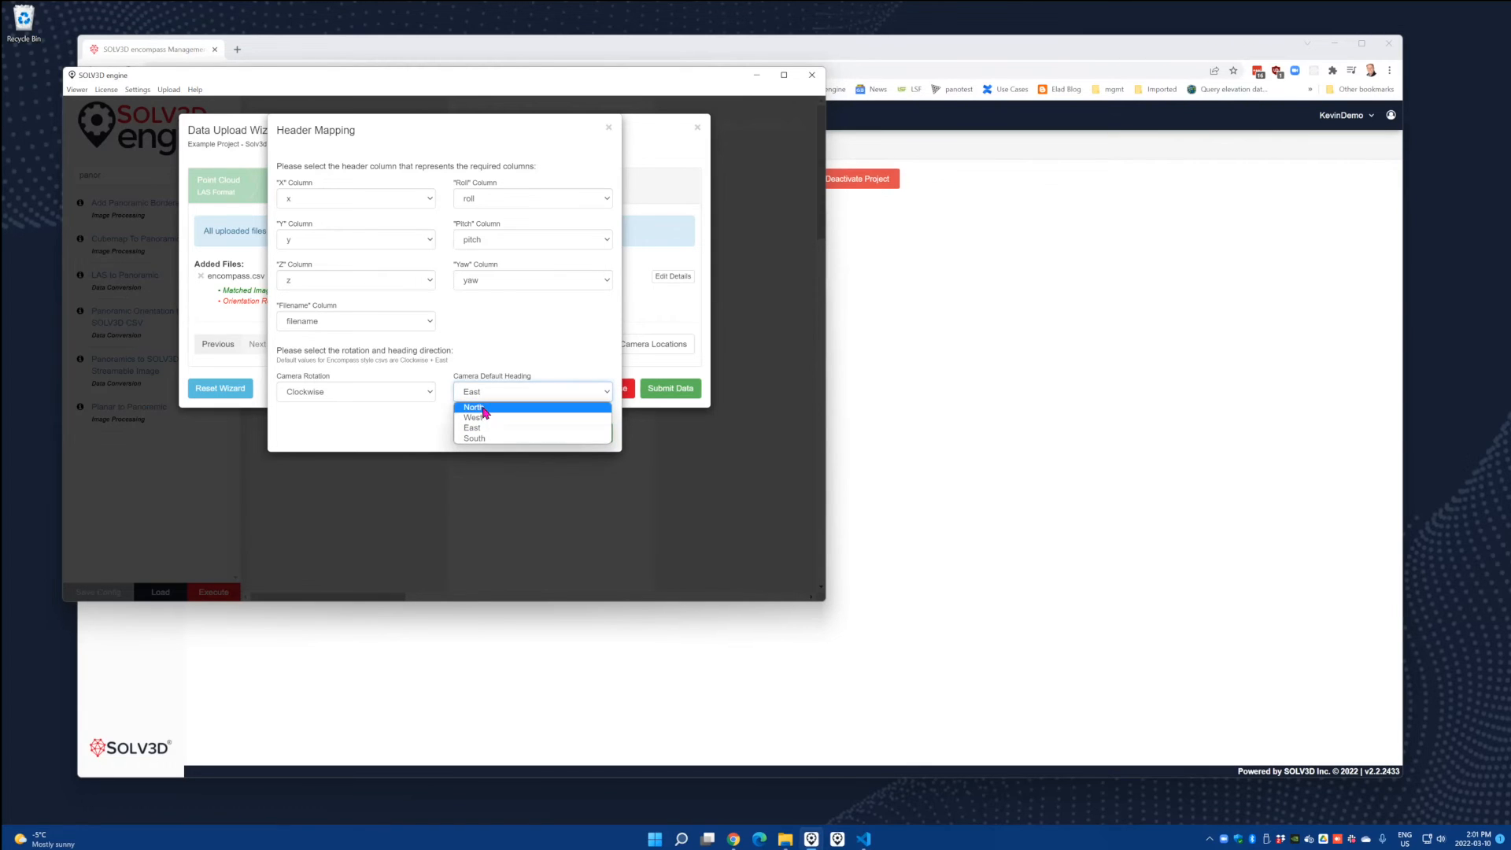
click(481, 369)
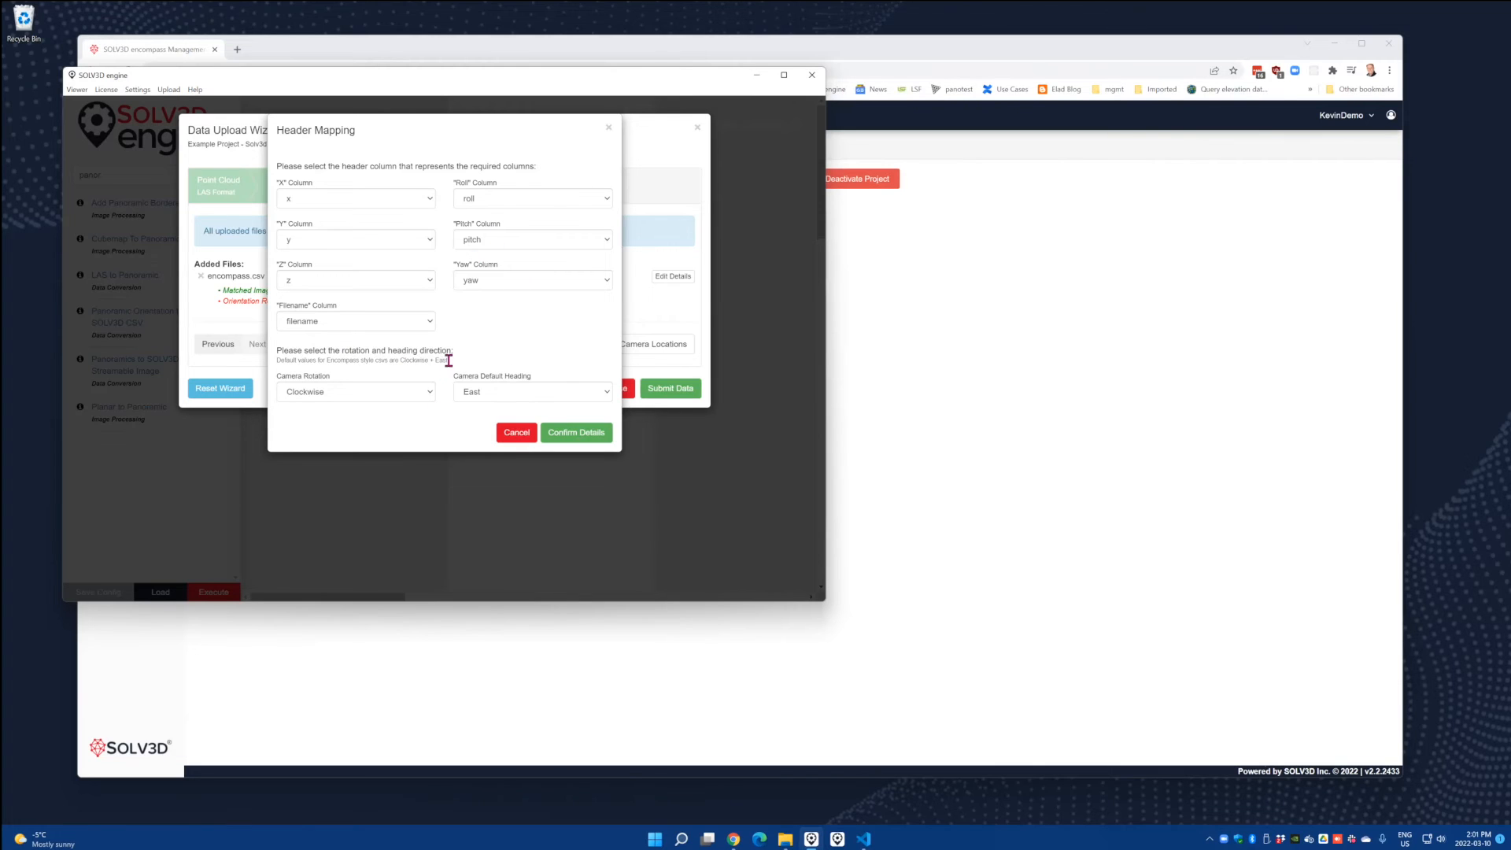
click(577, 435)
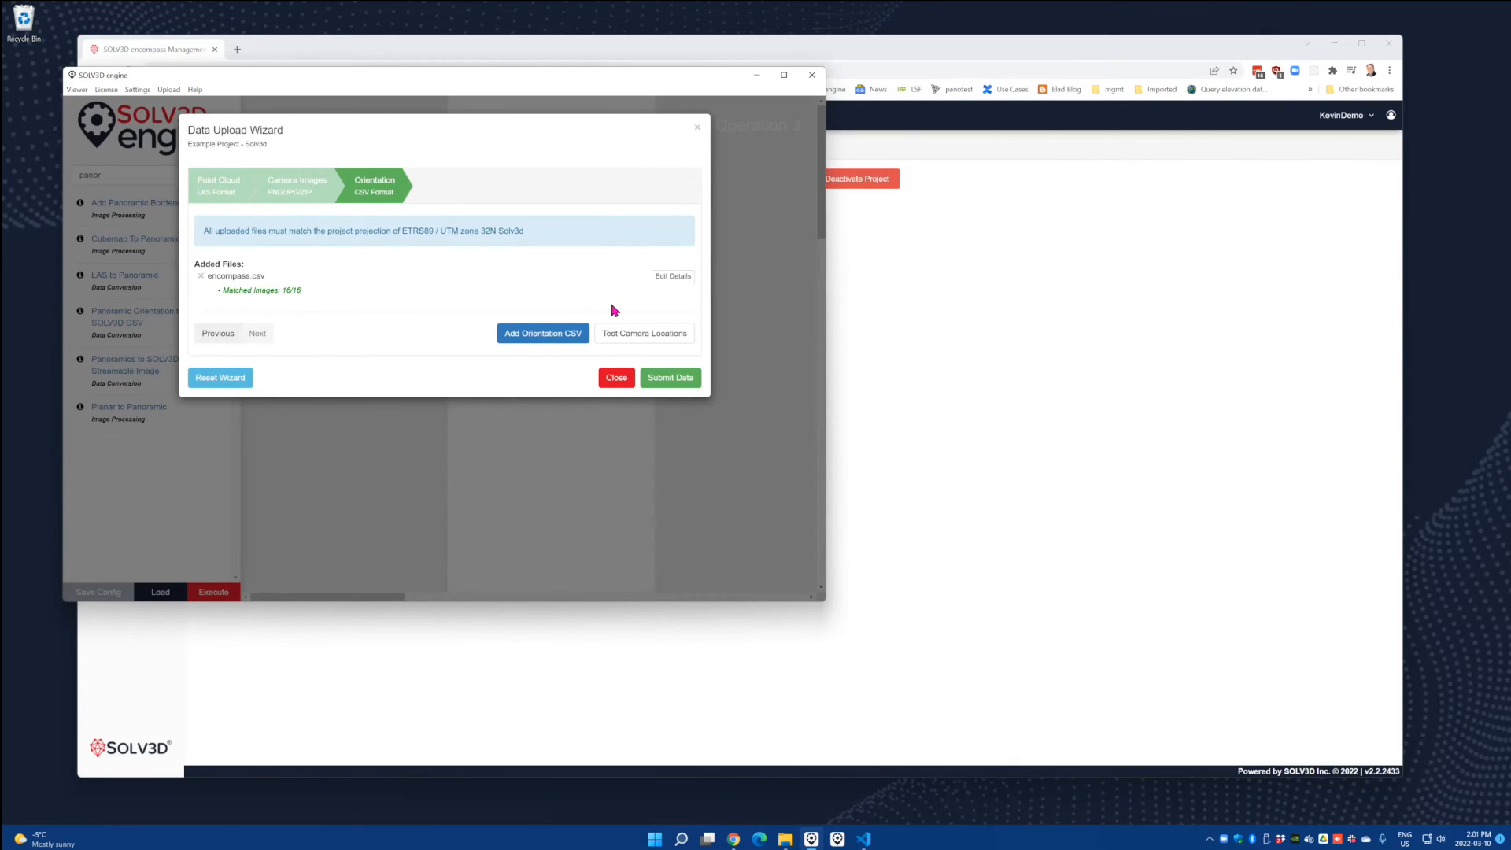
Test the camera locations and examine their approximate position on the map and its surroundings.
click(623, 337)
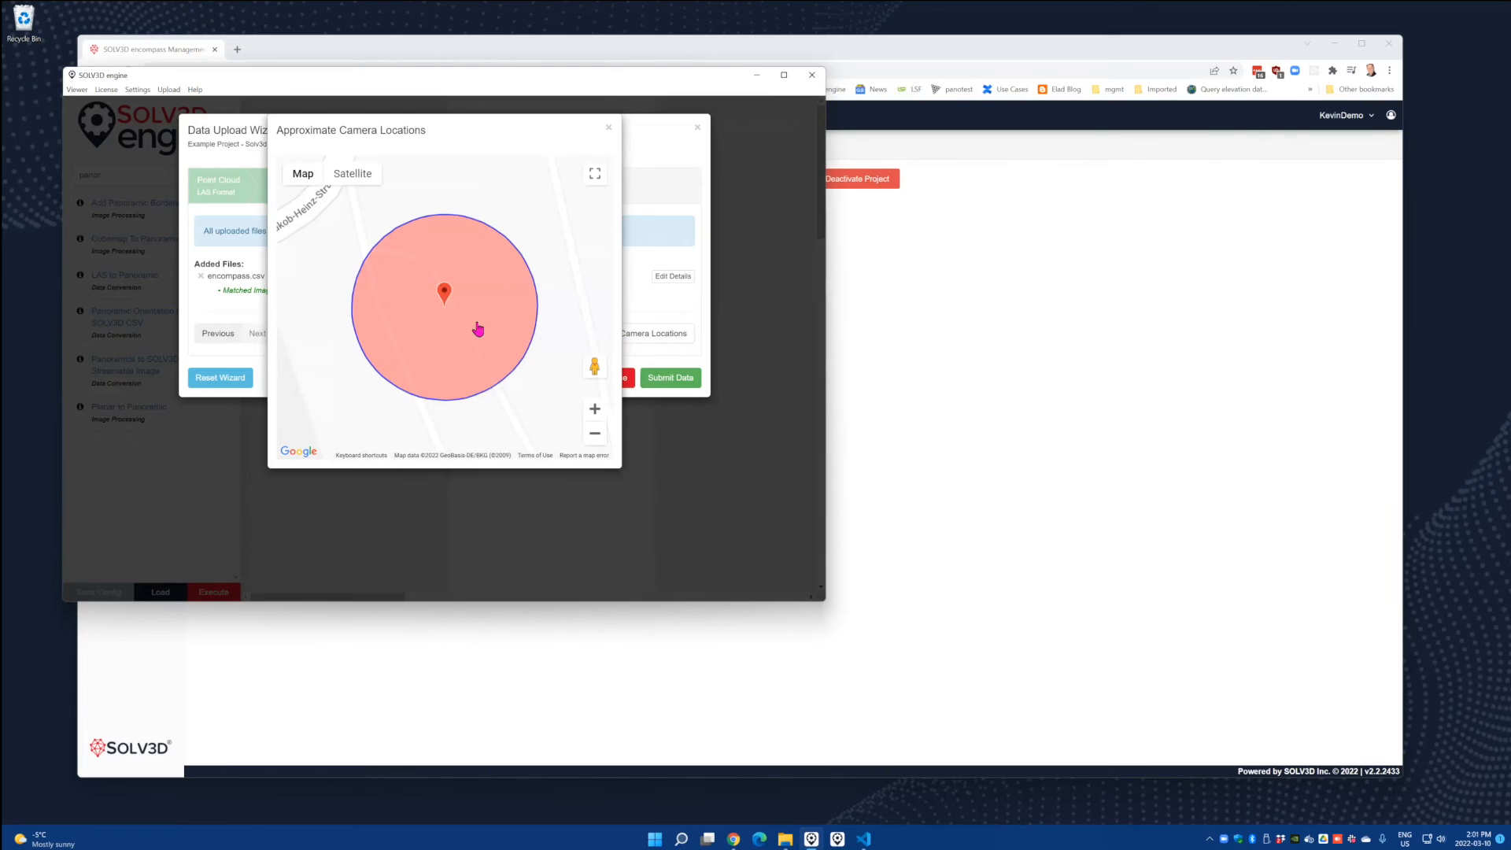
scroll(472, 336, down, 3)
scroll(470, 339, down, 2)
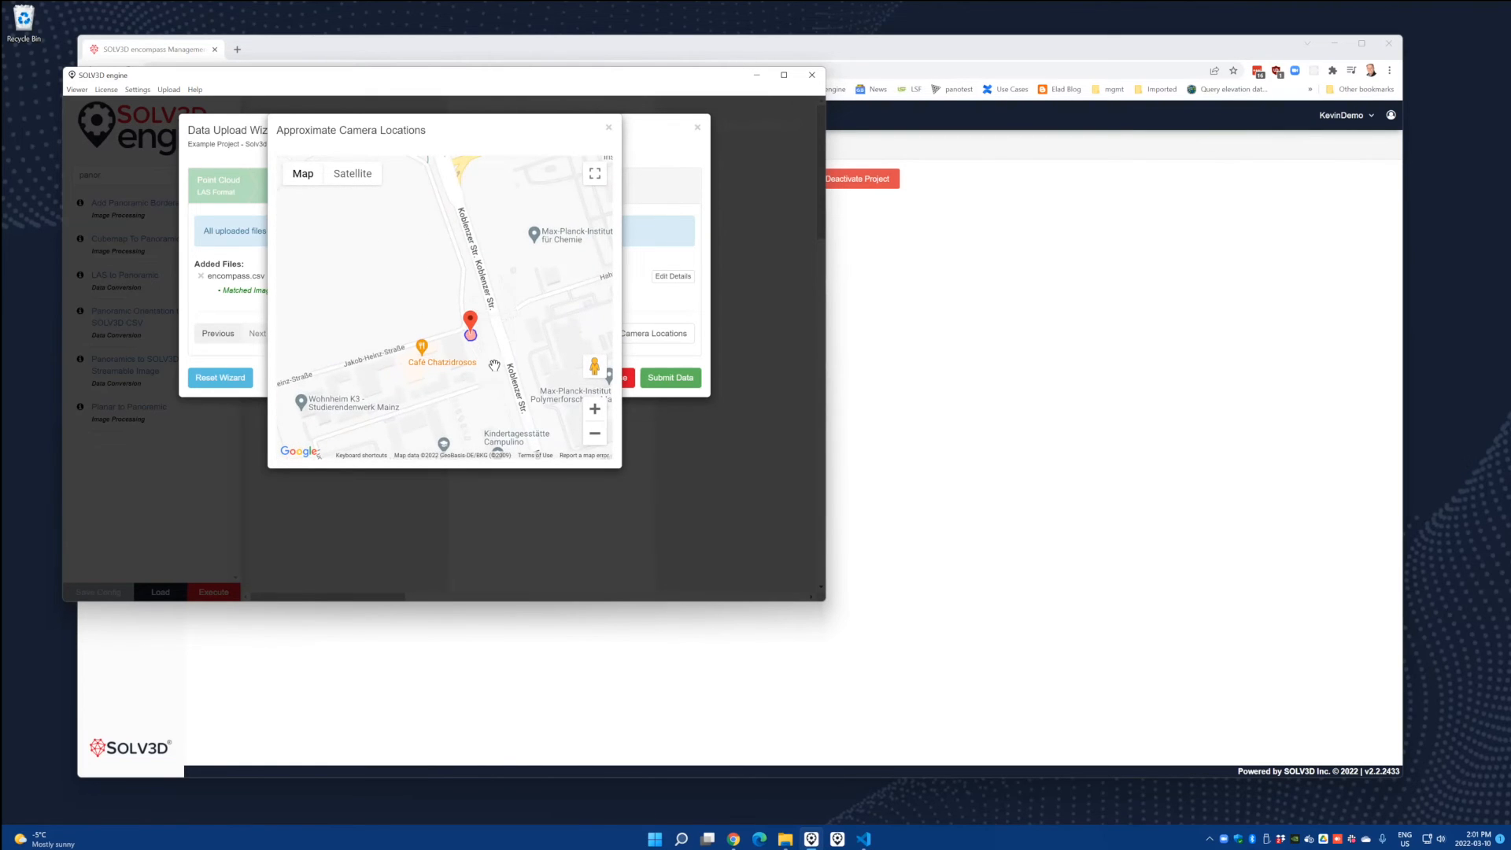
scroll(449, 347, down, 4)
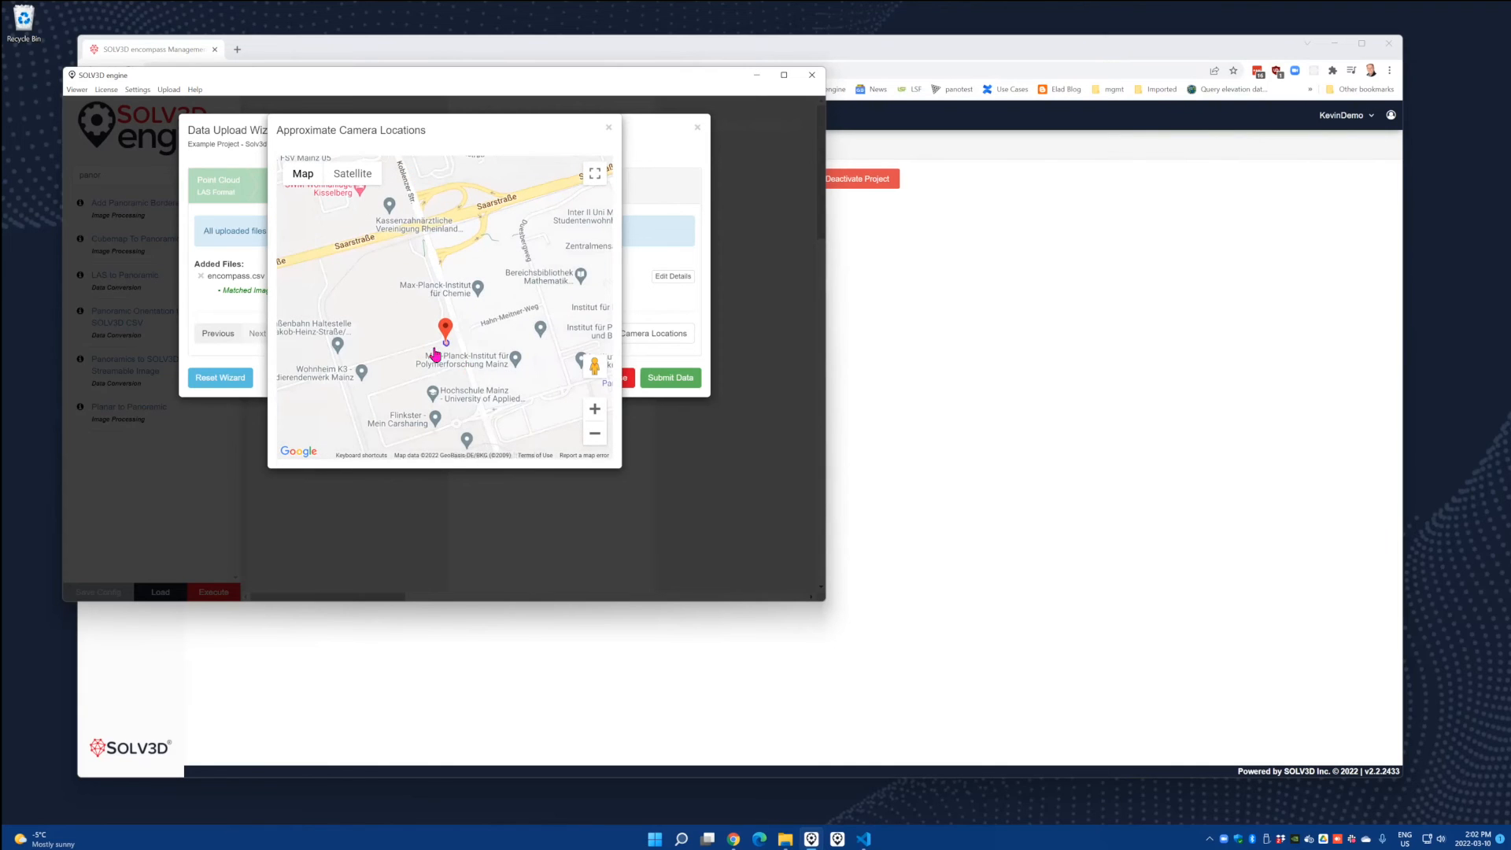
scroll(438, 346, up, 3)
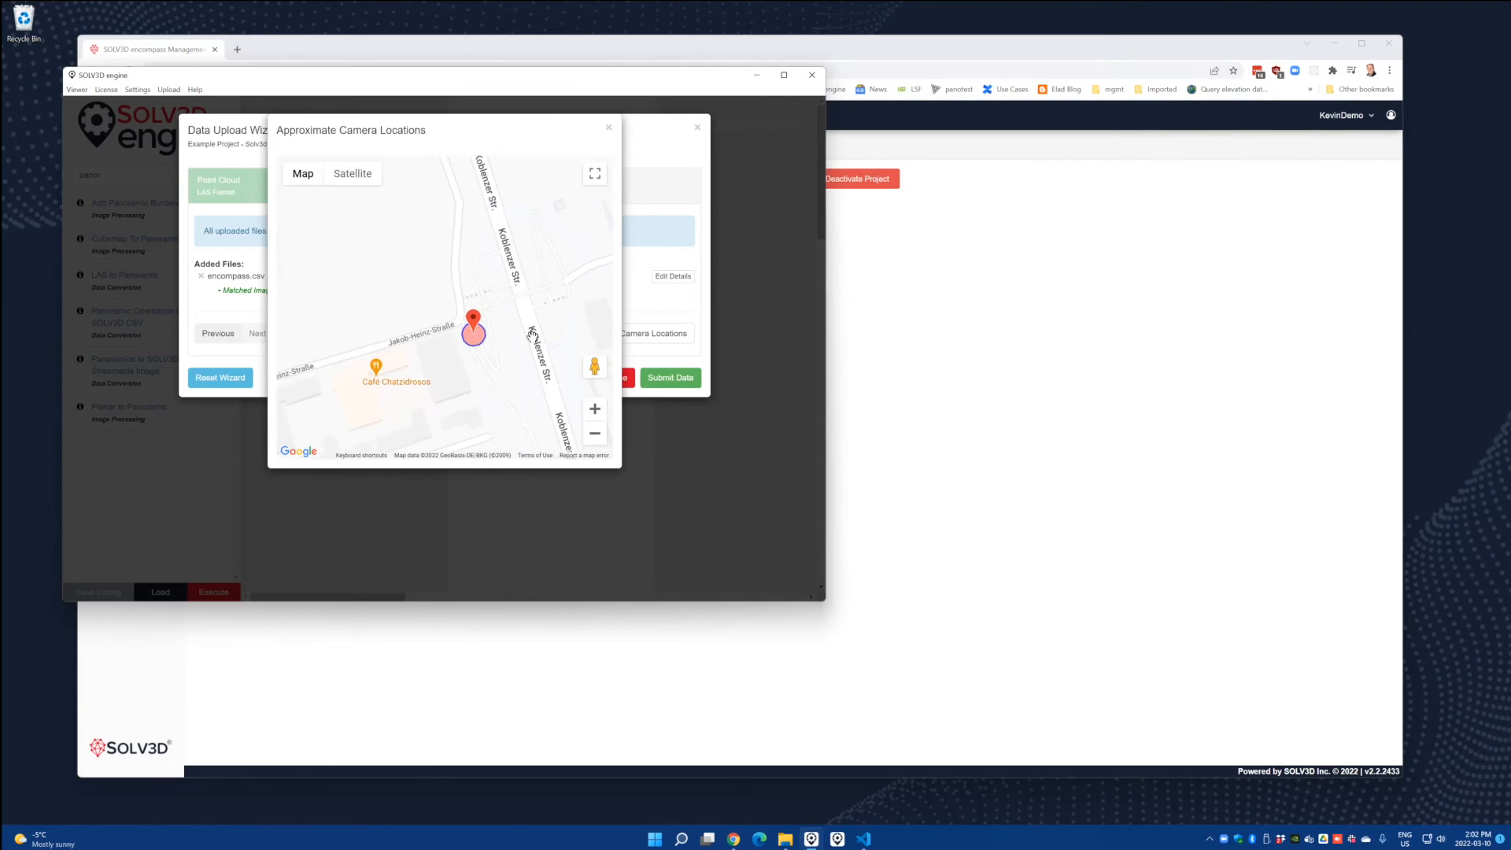
click(608, 128)
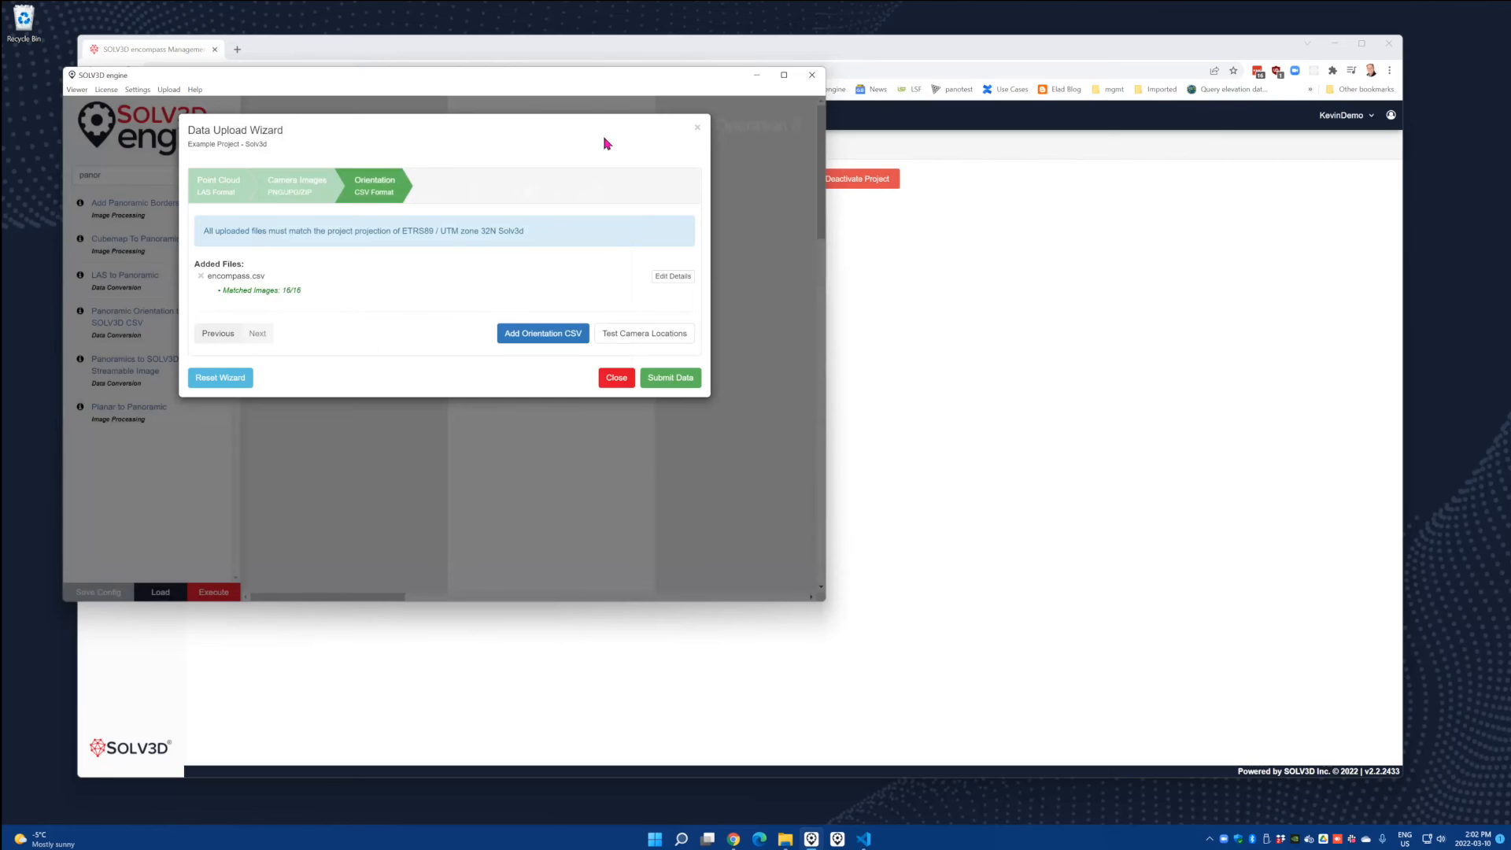
Check the upload status of the camera images and the point cloud, and return to the orientation stage.
click(281, 194)
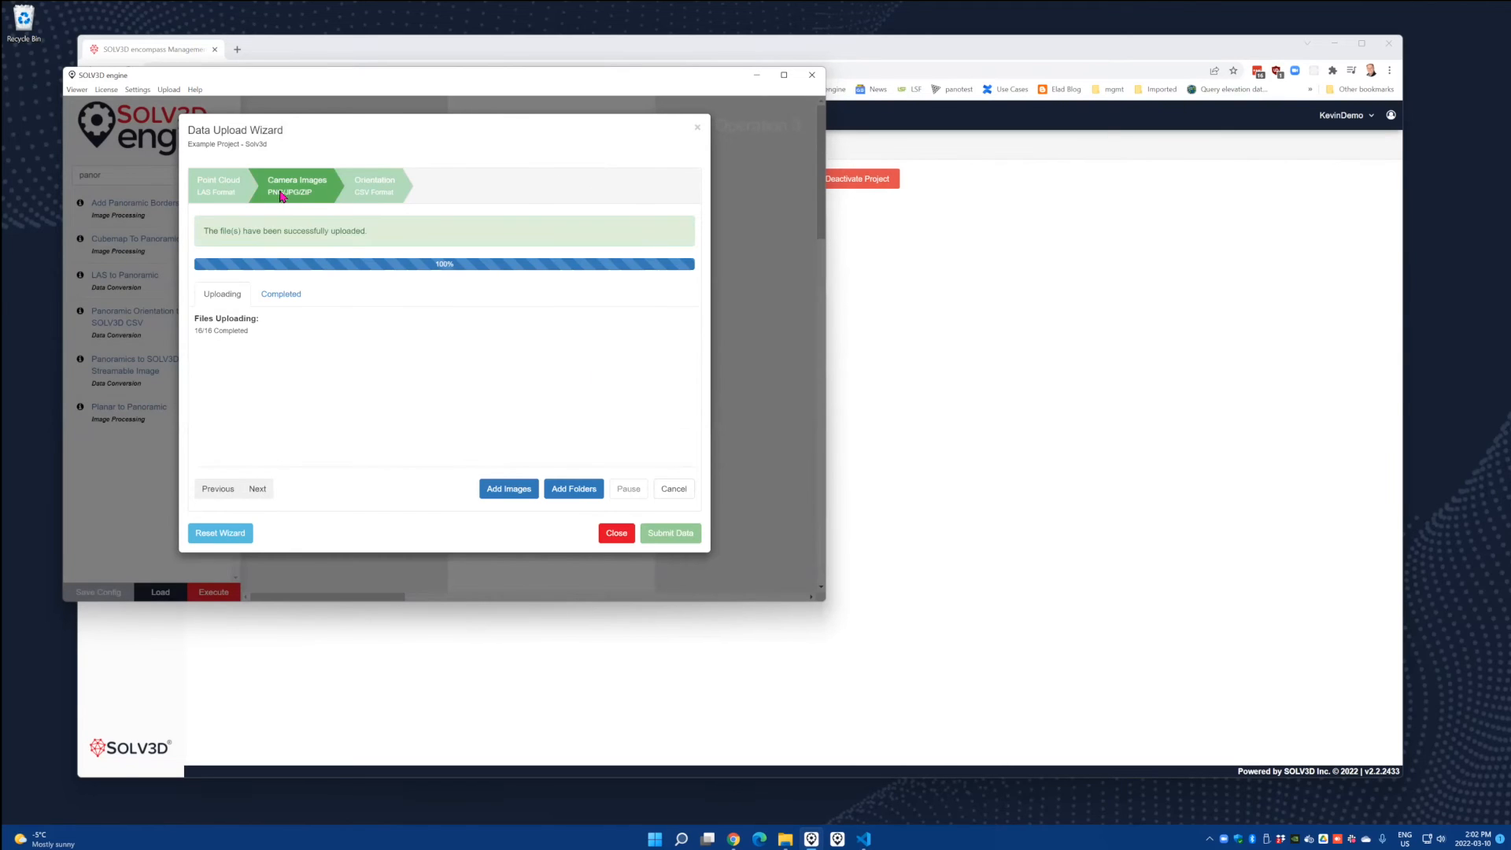
click(225, 194)
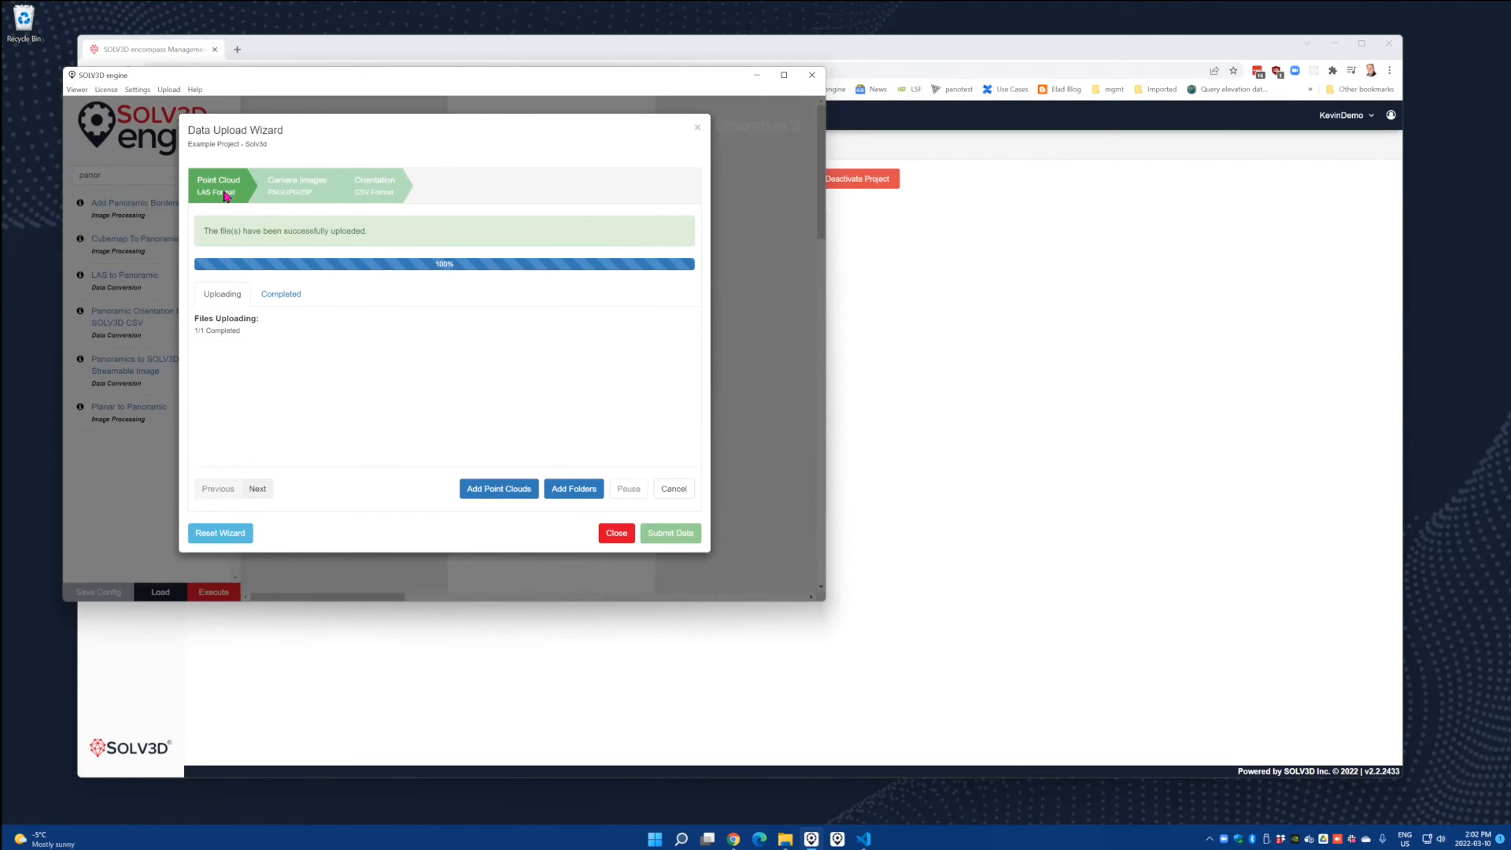
click(368, 197)
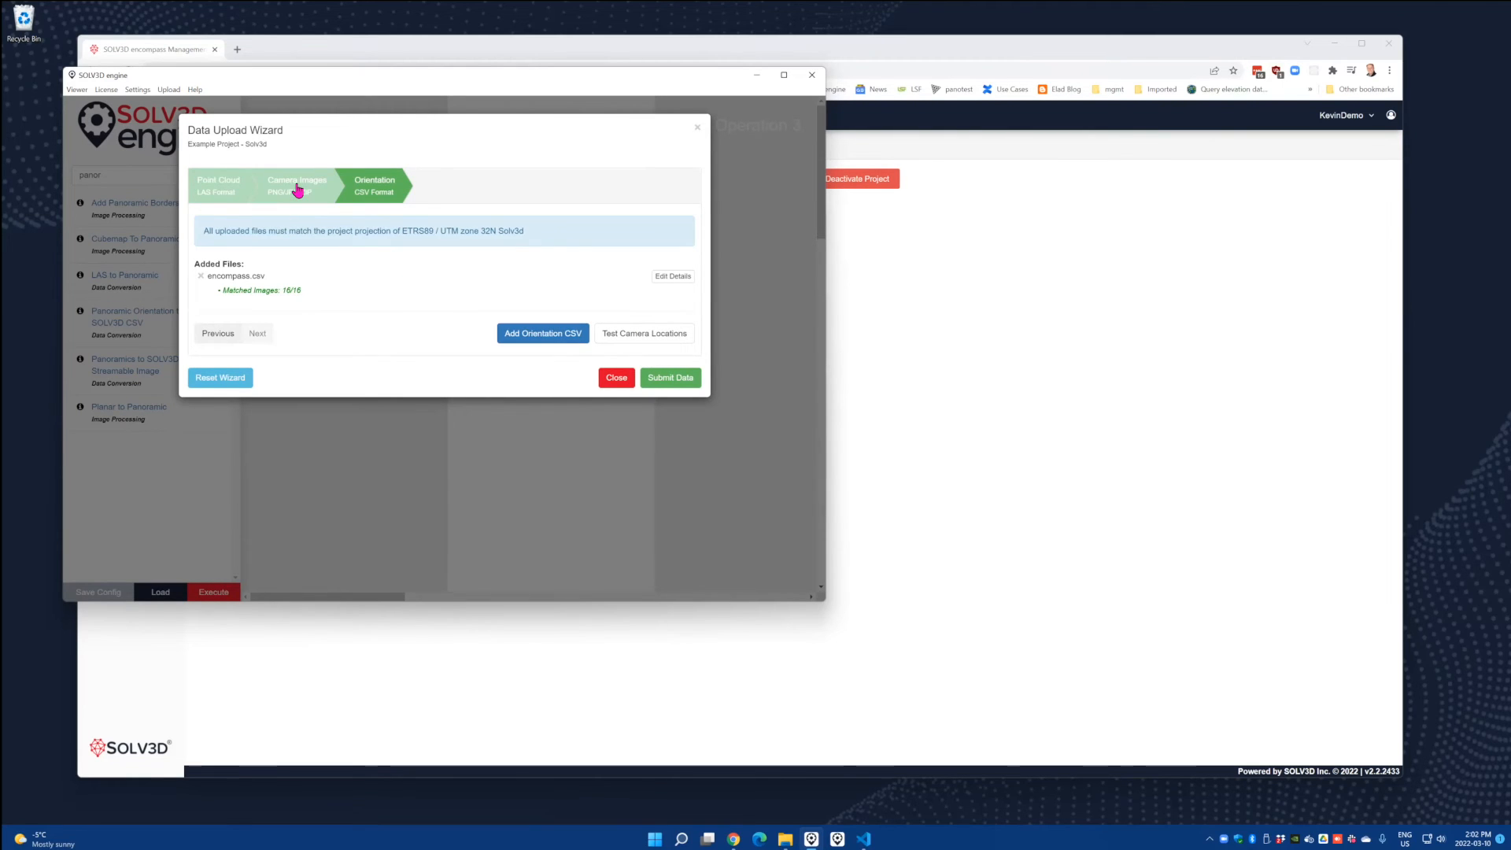
Submit the point cloud, images and orientation file for processing and acknowledge the file status messages.
click(667, 379)
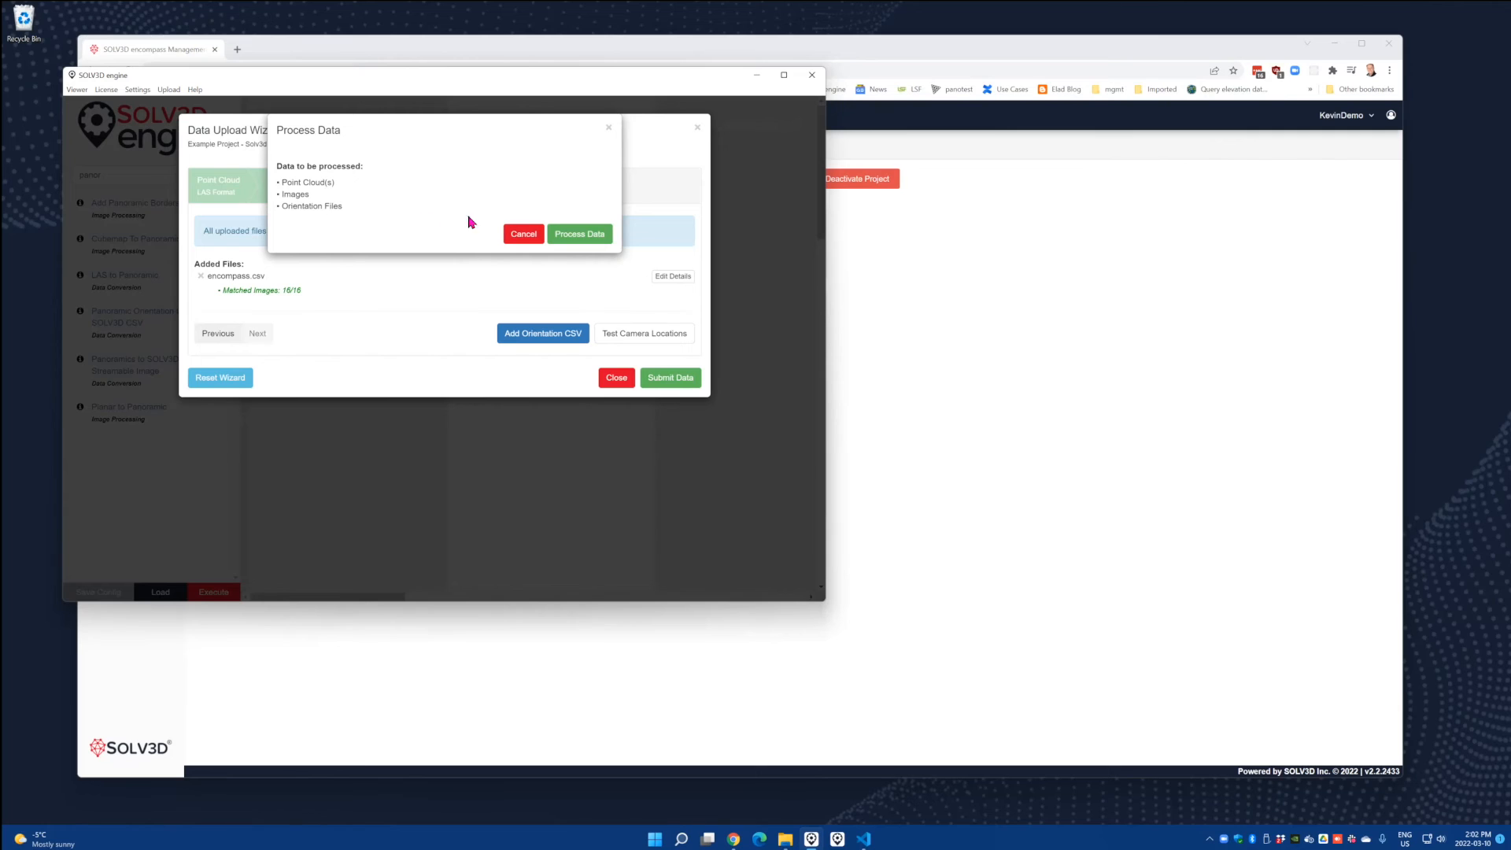
click(576, 240)
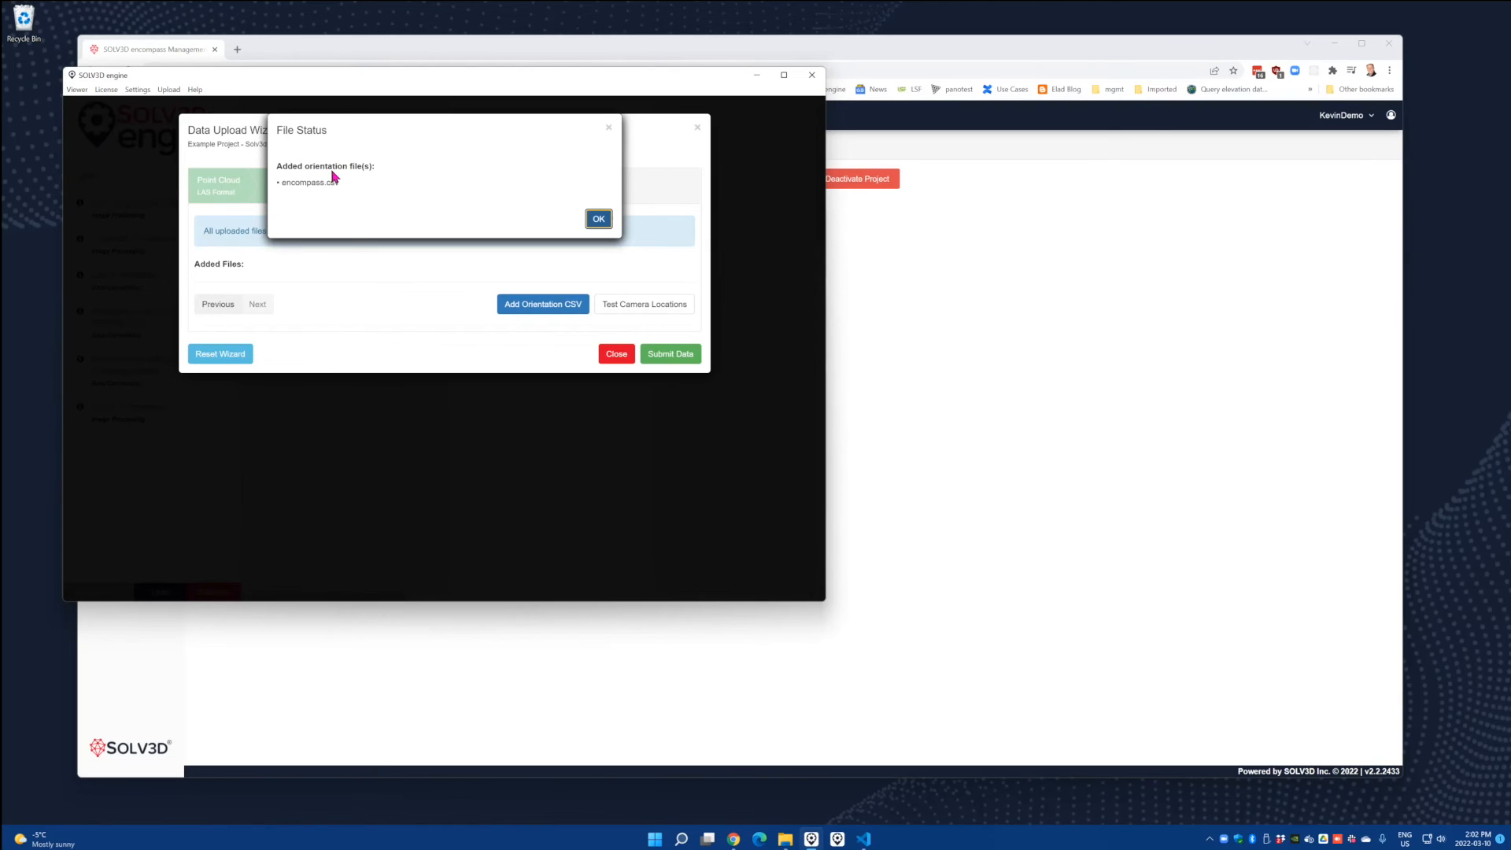
click(600, 220)
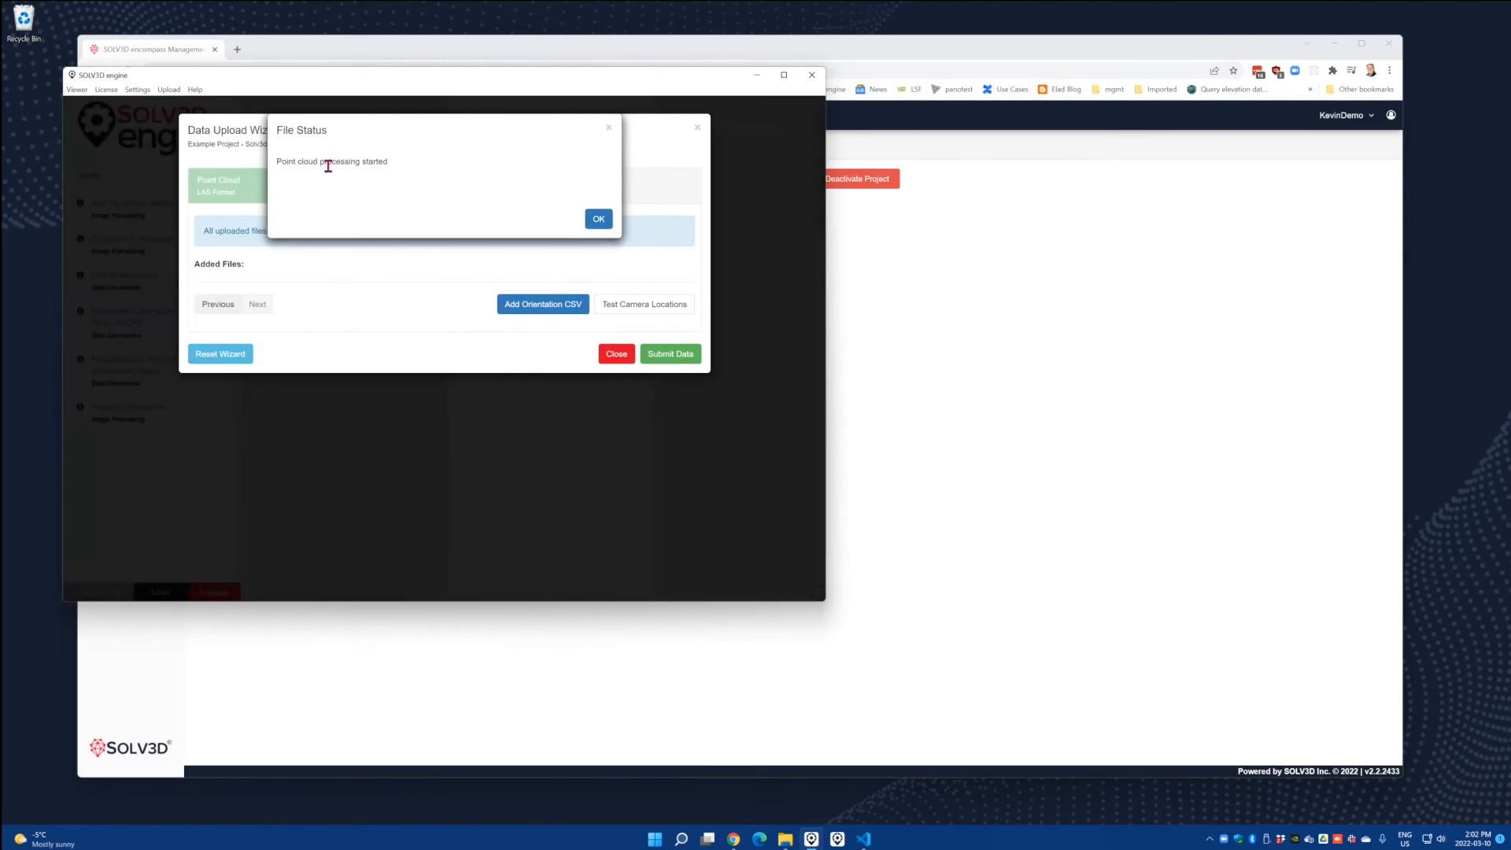
click(598, 220)
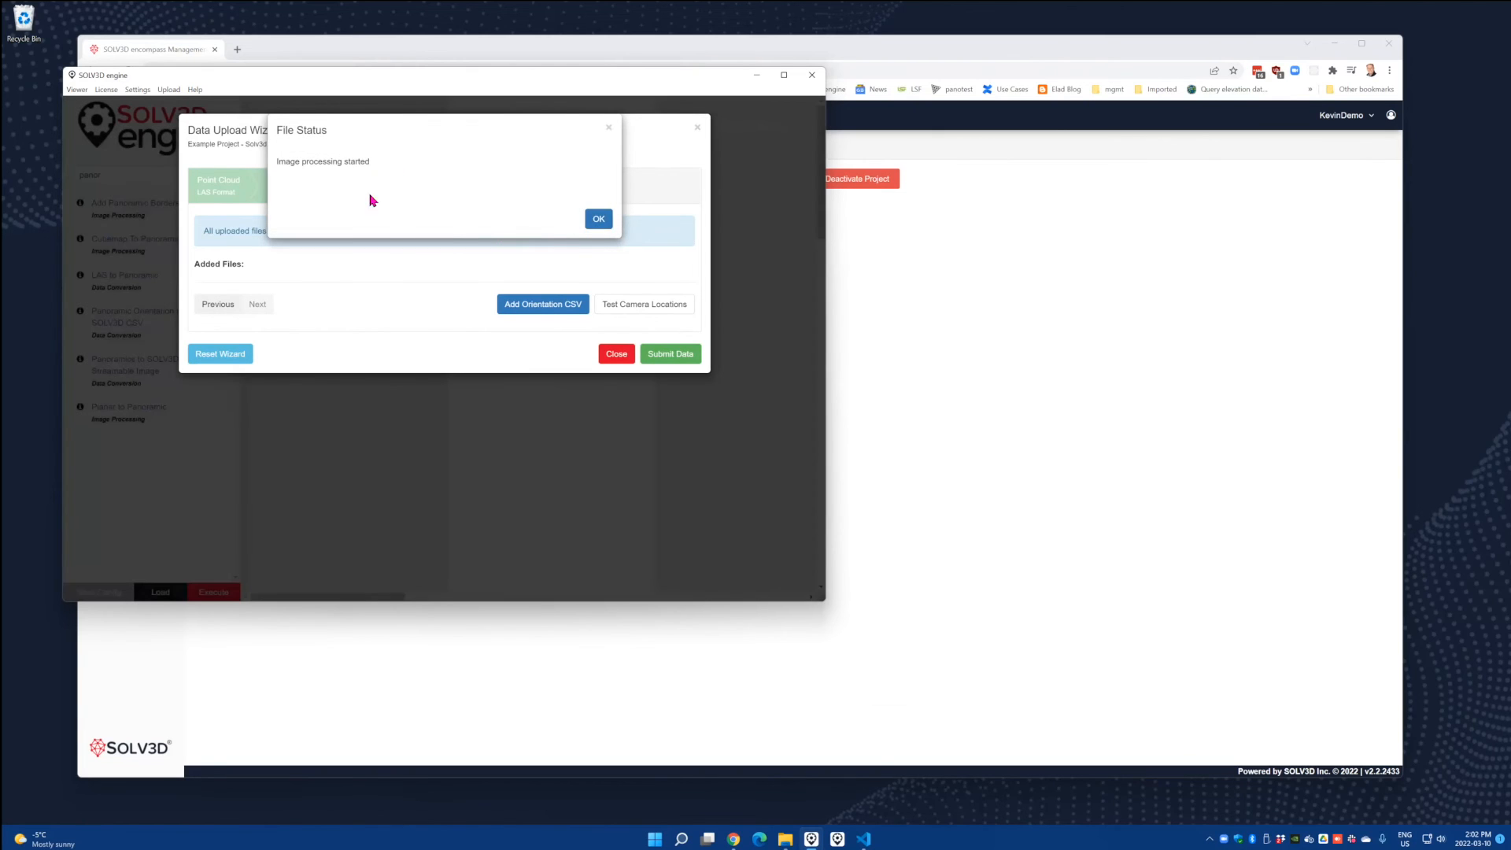
click(599, 221)
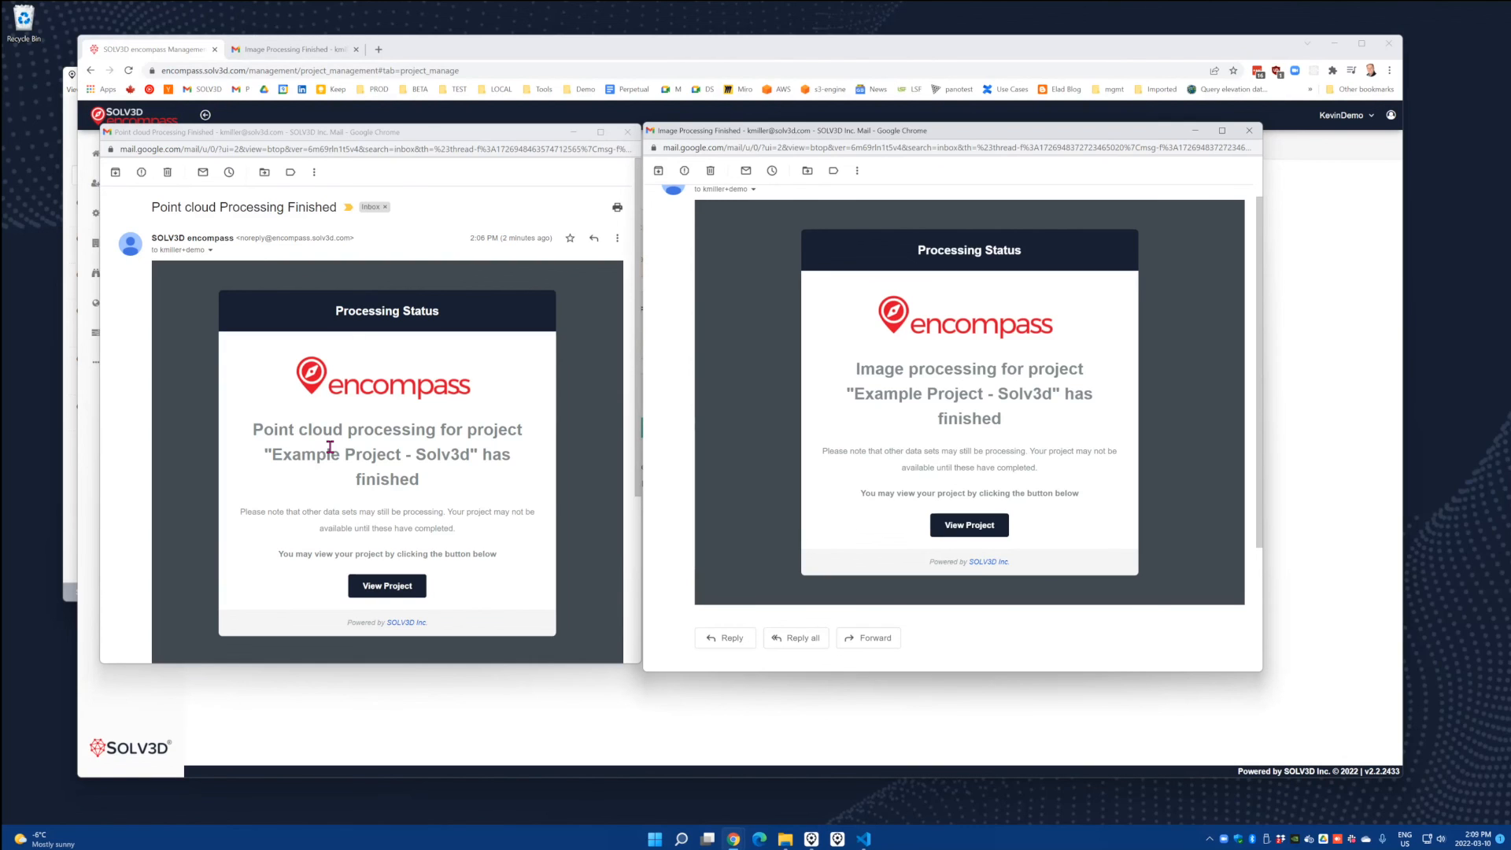
Open Example Project - Solv3d in SOLV3D encompass from the point cloud processing notification e-mail.
click(387, 586)
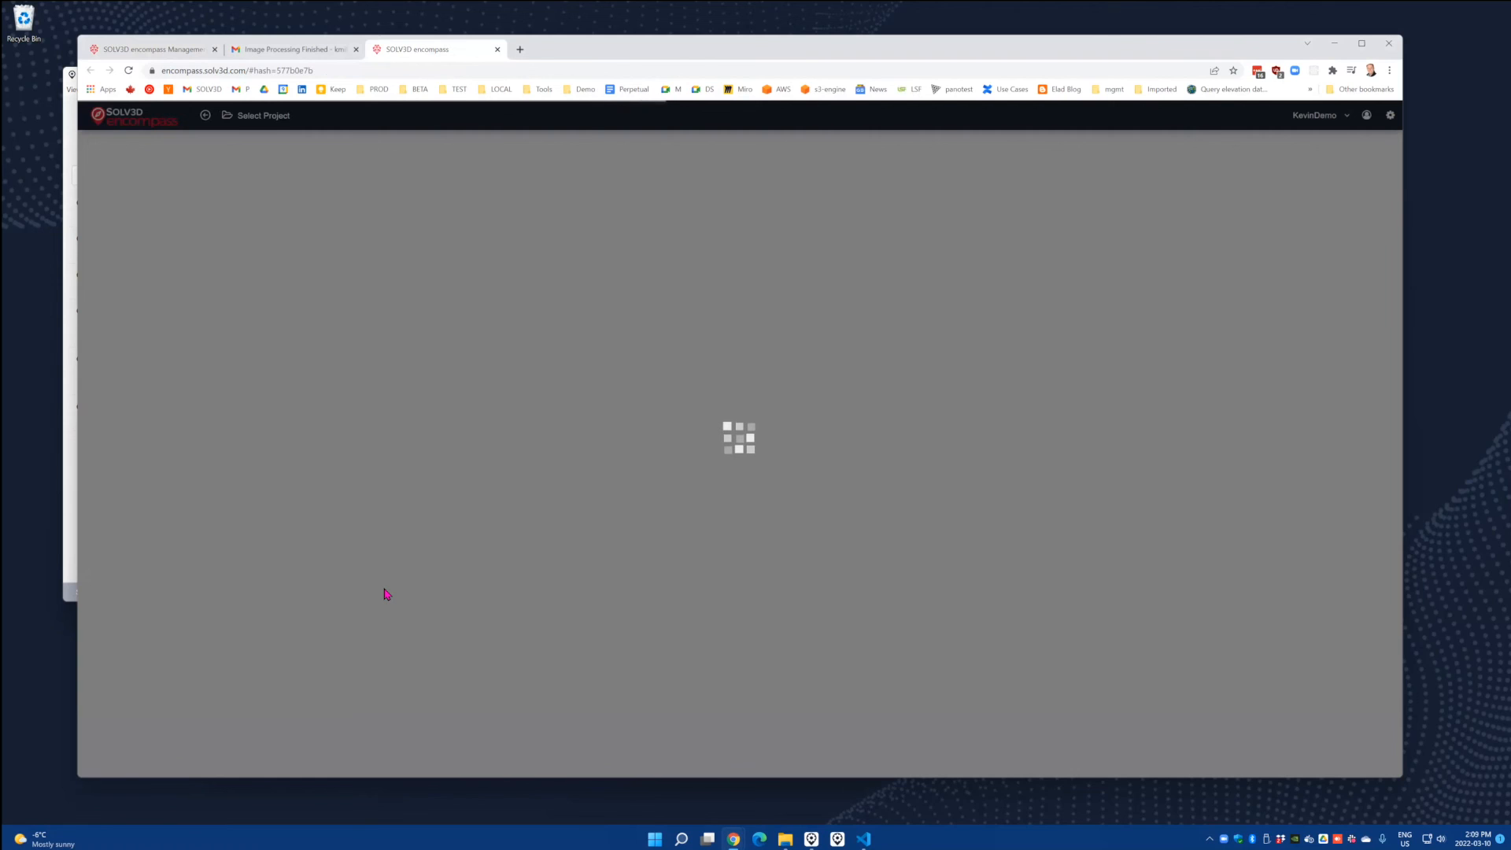